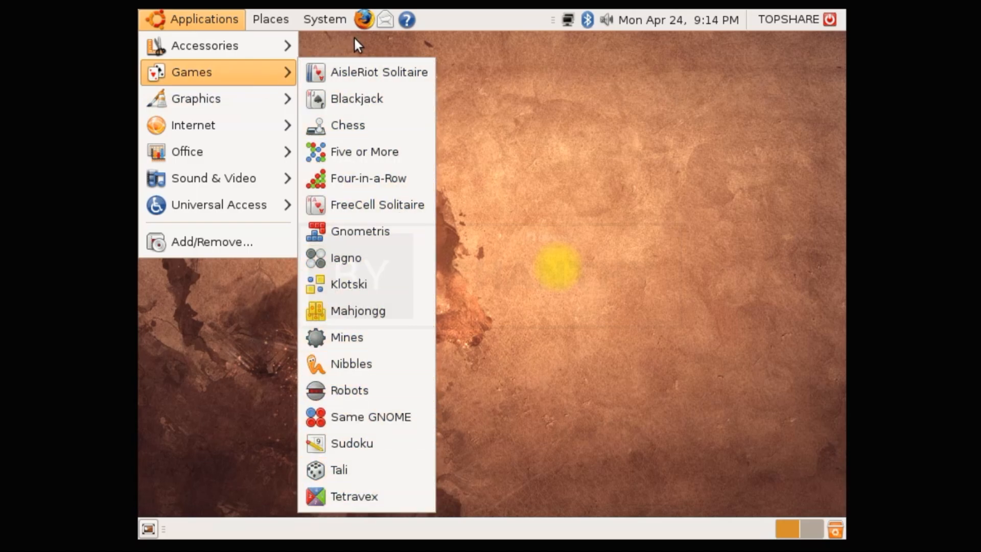
# Open OpenOffice.org Word Processor to examine its version information, then close the program
pyautogui.moveTo(250, 102)
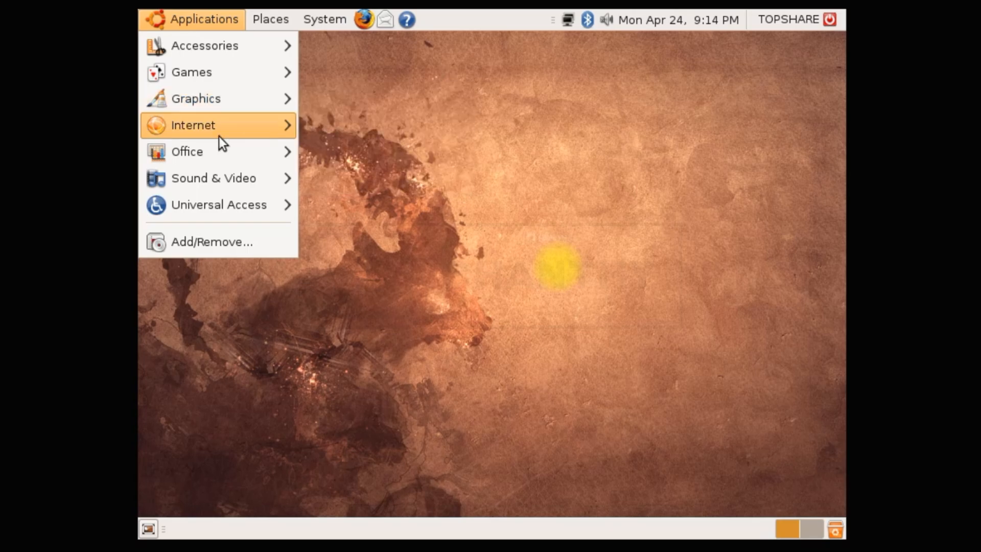
pyautogui.moveTo(218, 136)
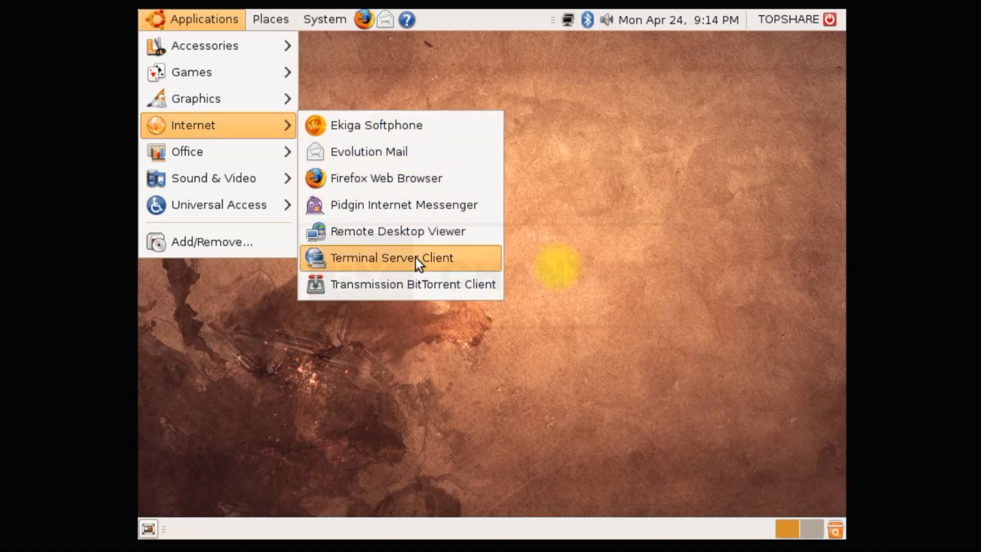
pyautogui.moveTo(253, 161)
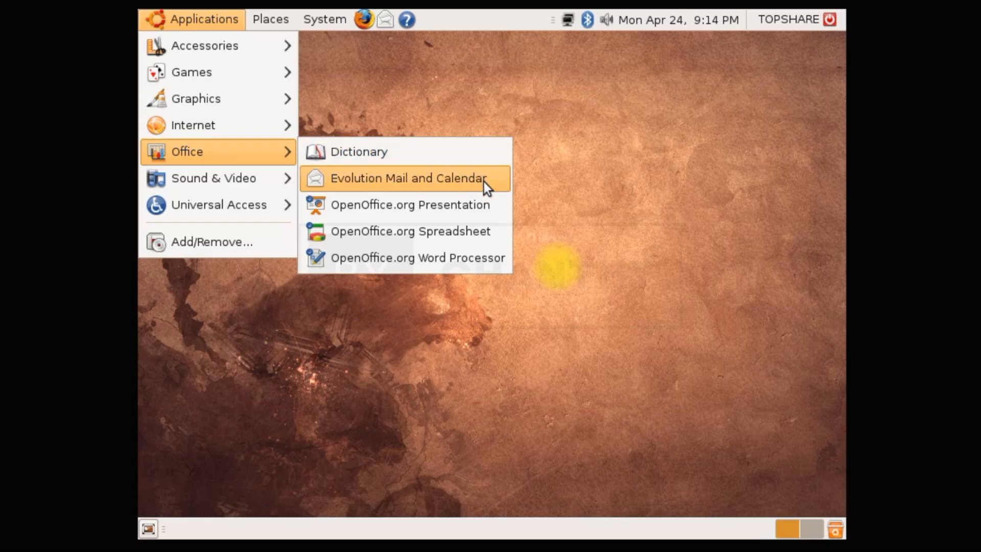
pyautogui.click(458, 259)
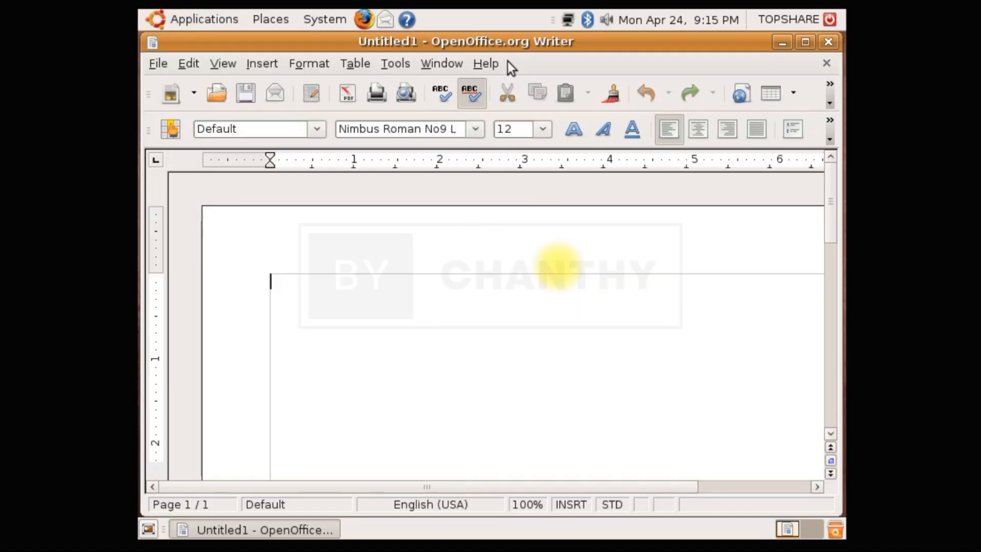
pyautogui.click(495, 66)
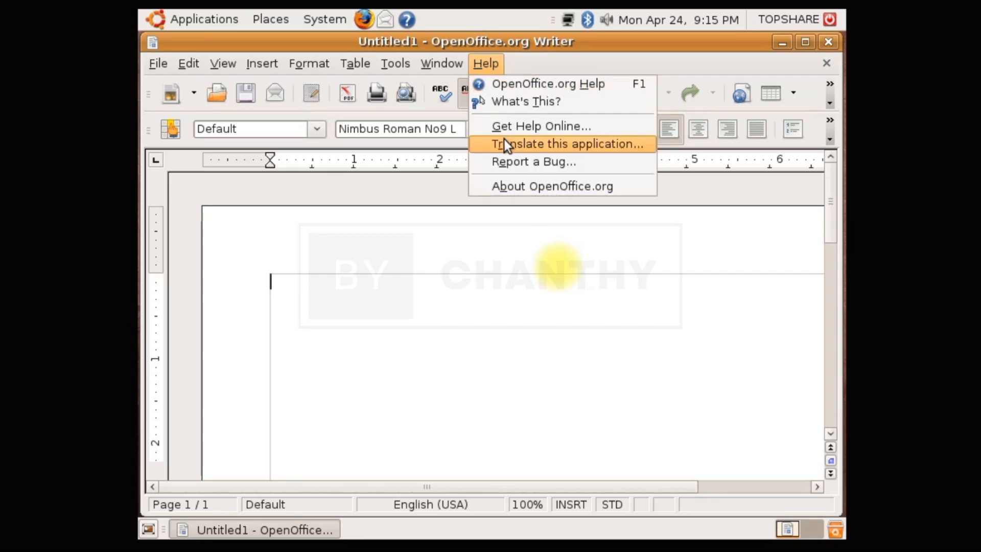
pyautogui.click(519, 193)
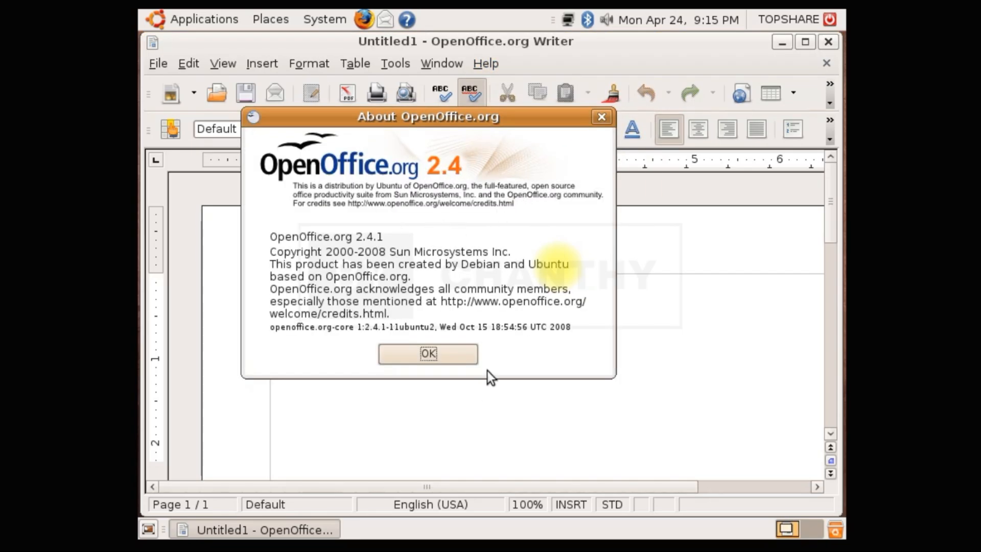
pyautogui.click(477, 360)
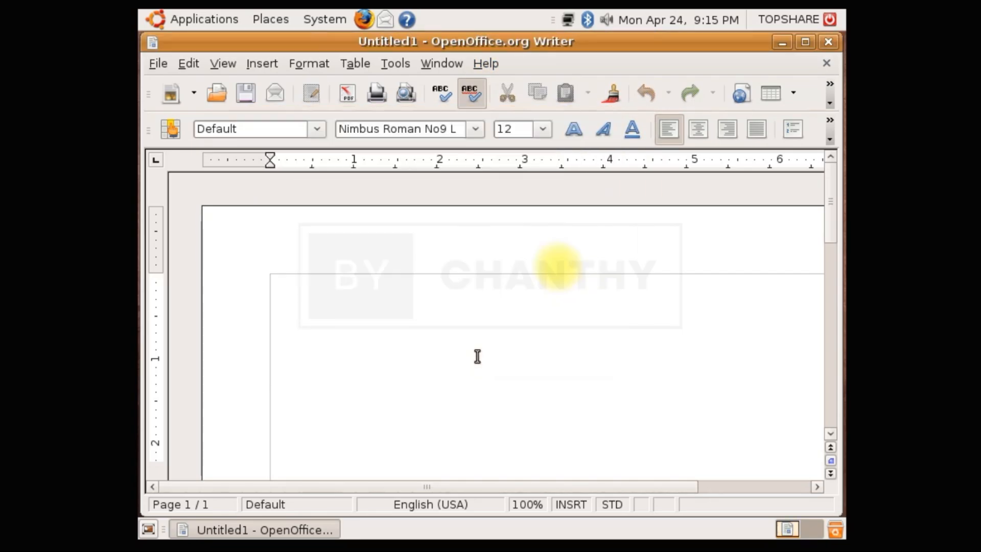
pyautogui.click(830, 42)
# Open OpenOffice.org Spreadsheet to view its blank workbook, and close it again
pyautogui.click(164, 15)
pyautogui.moveTo(204, 151)
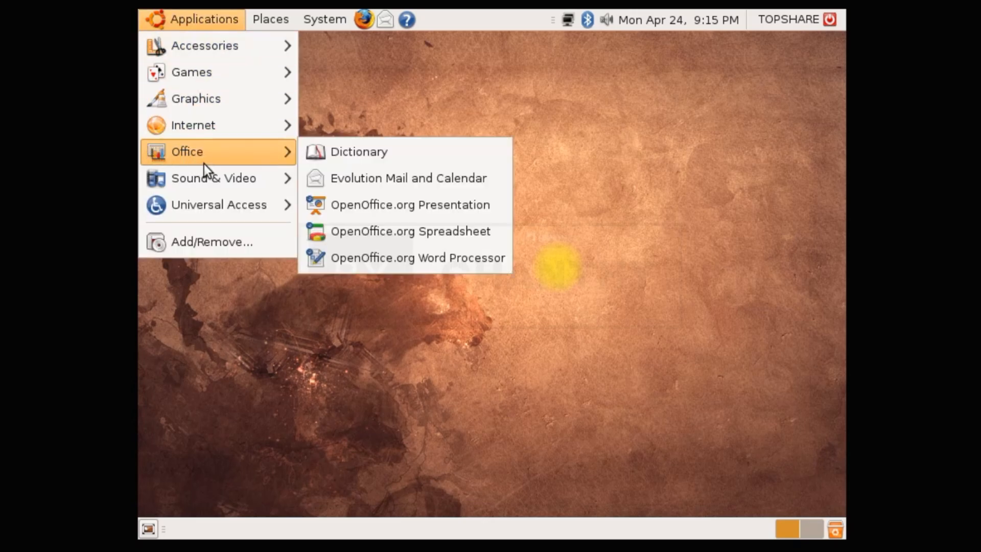
pyautogui.click(416, 229)
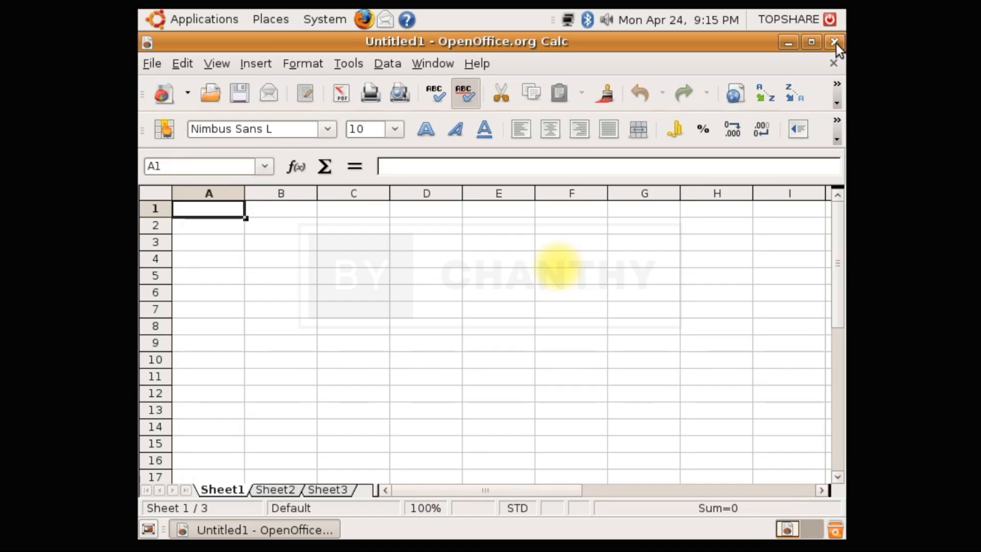
pyautogui.click(835, 43)
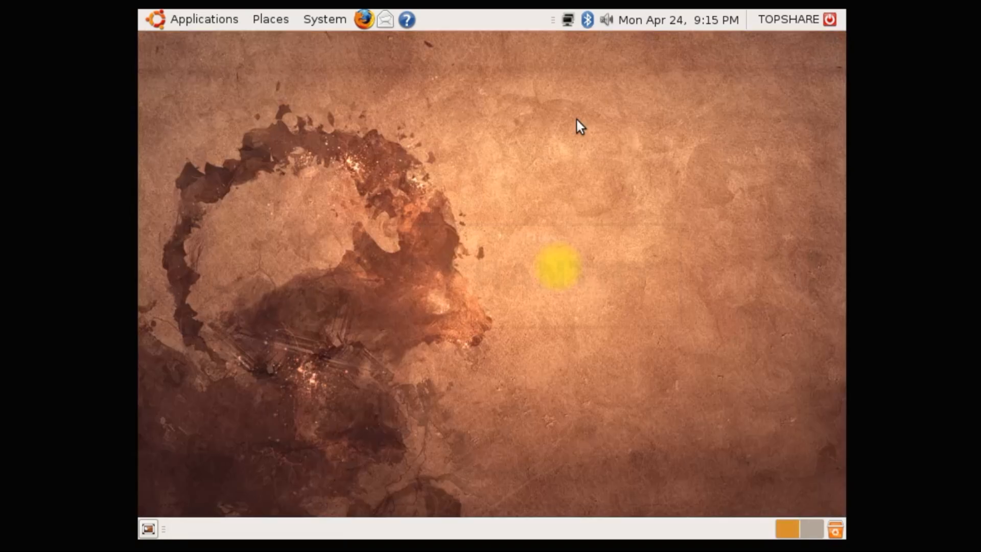
# Open OpenOffice.org Presentation with an empty presentation and the wizard's default settings to view it, and close it again
pyautogui.click(160, 19)
pyautogui.moveTo(235, 161)
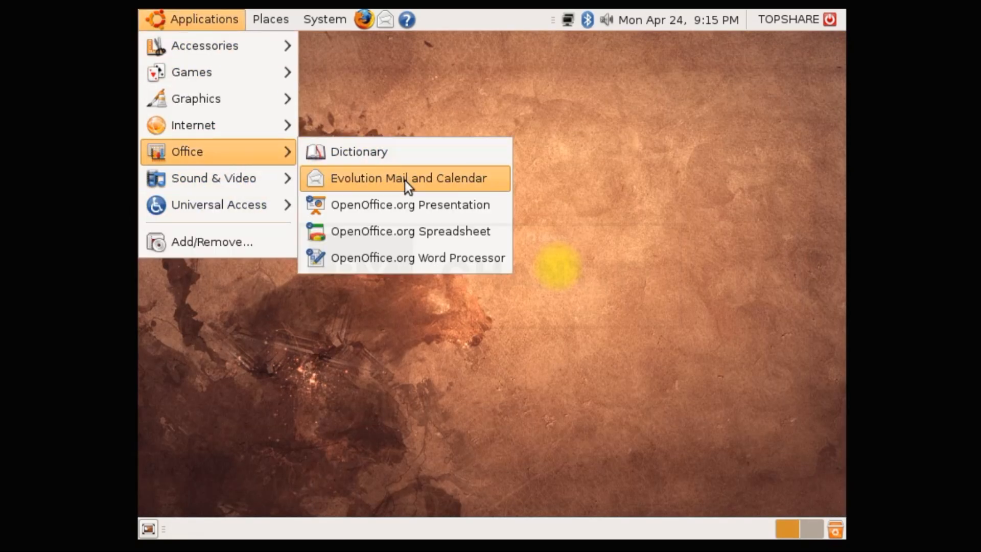
pyautogui.click(434, 205)
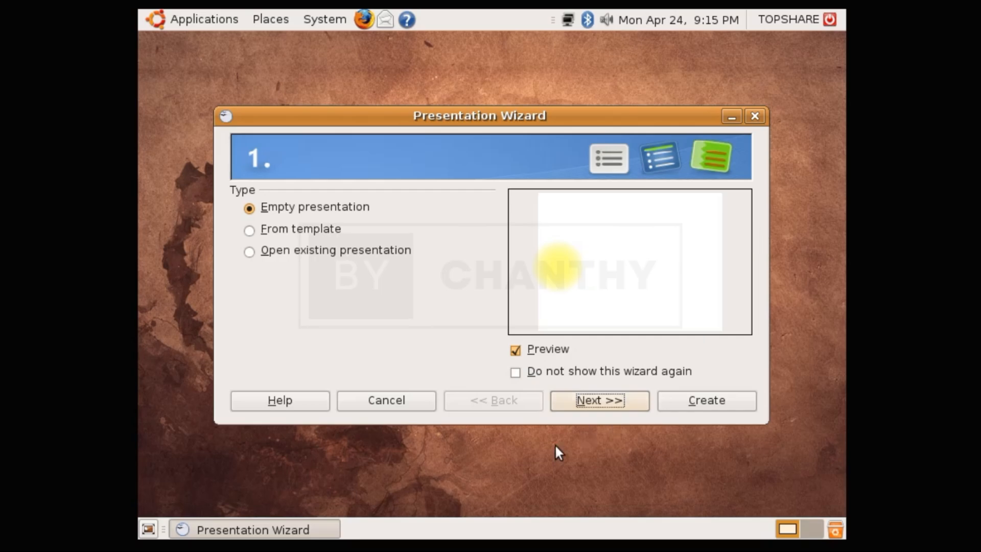
pyautogui.click(609, 406)
pyautogui.click(609, 403)
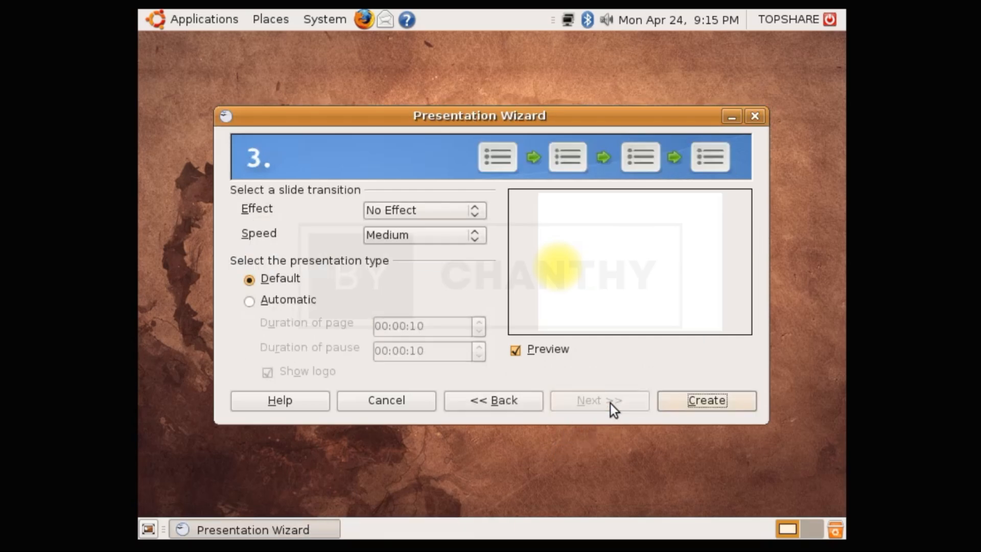
pyautogui.click(754, 401)
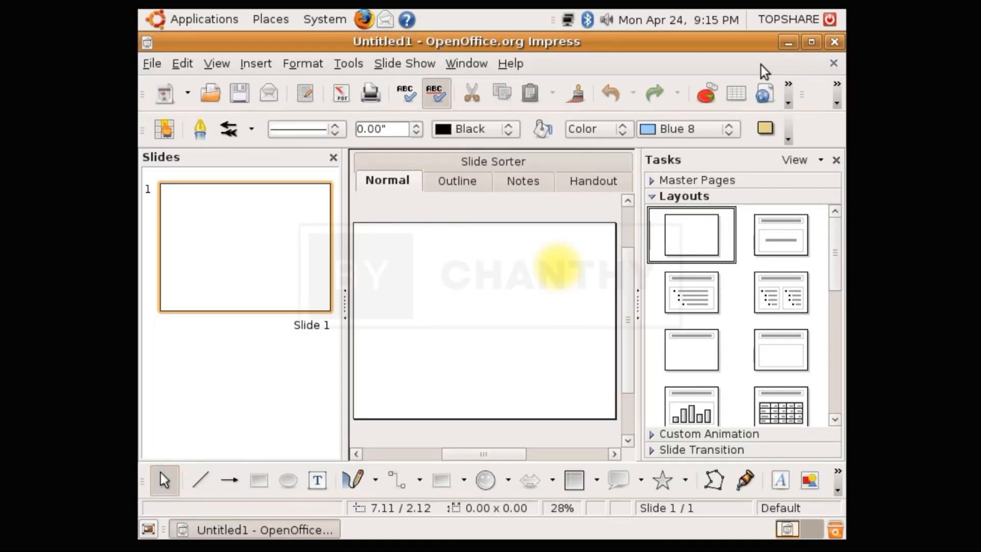
pyautogui.click(834, 41)
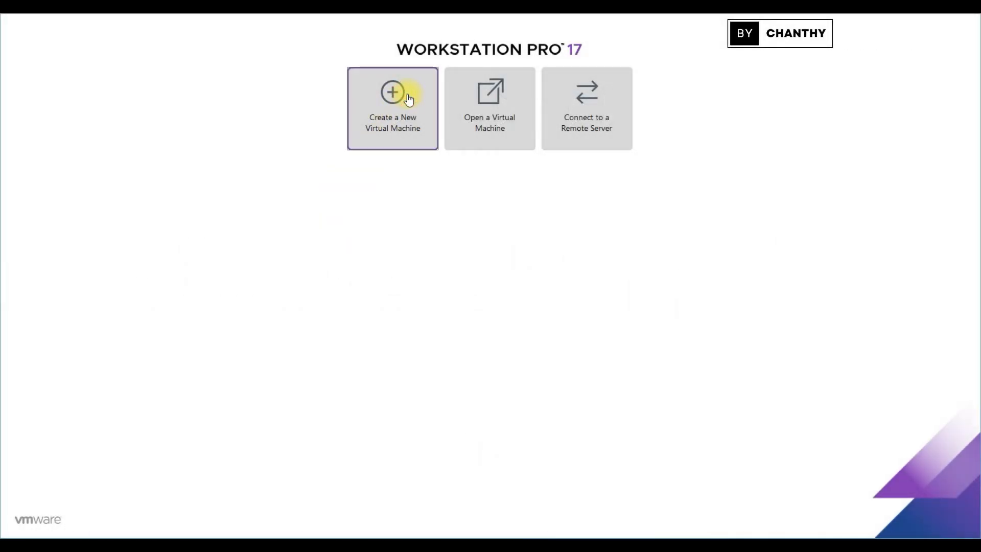
# Start a new virtual machine in VMware Workstation with the typical configuration and a blank hard disk instead of an installer source
pyautogui.click(408, 99)
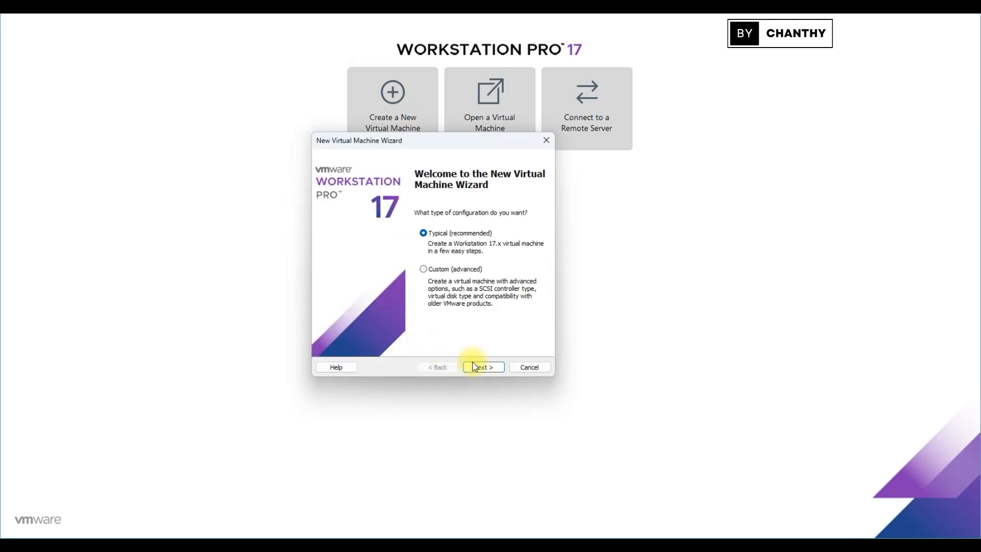
pyautogui.click(478, 366)
pyautogui.click(337, 306)
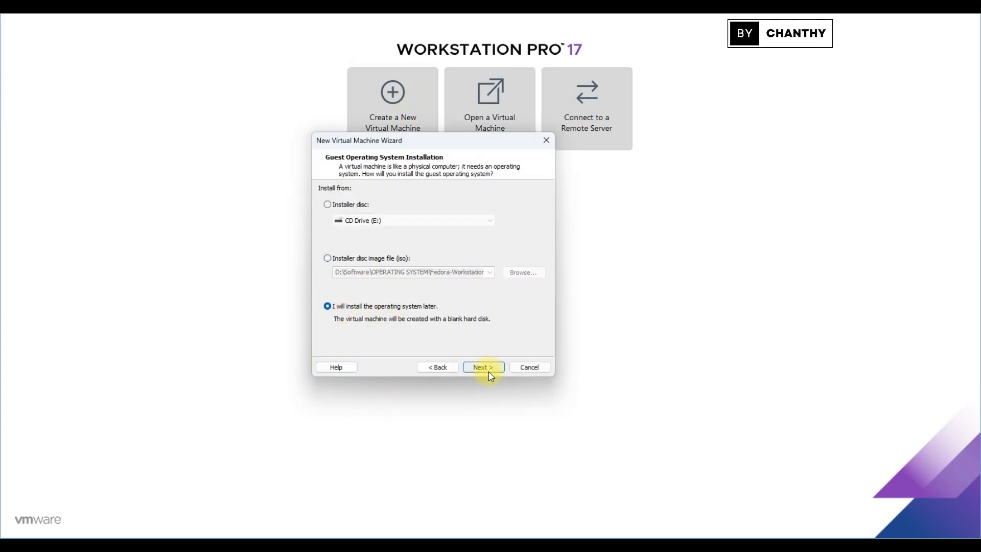
pyautogui.click(488, 372)
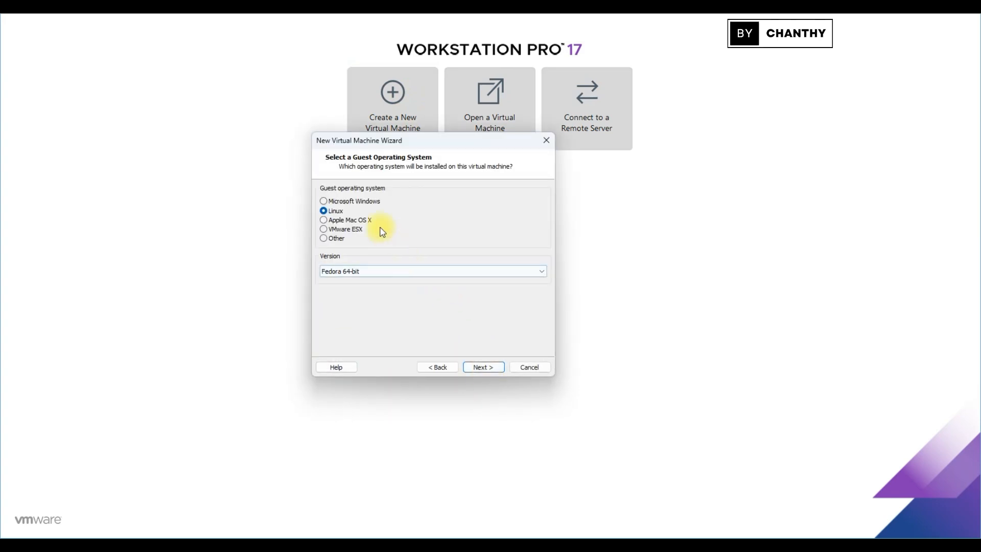
# Choose Ubuntu 64-bit as the Linux version of the guest operating system
pyautogui.click(401, 272)
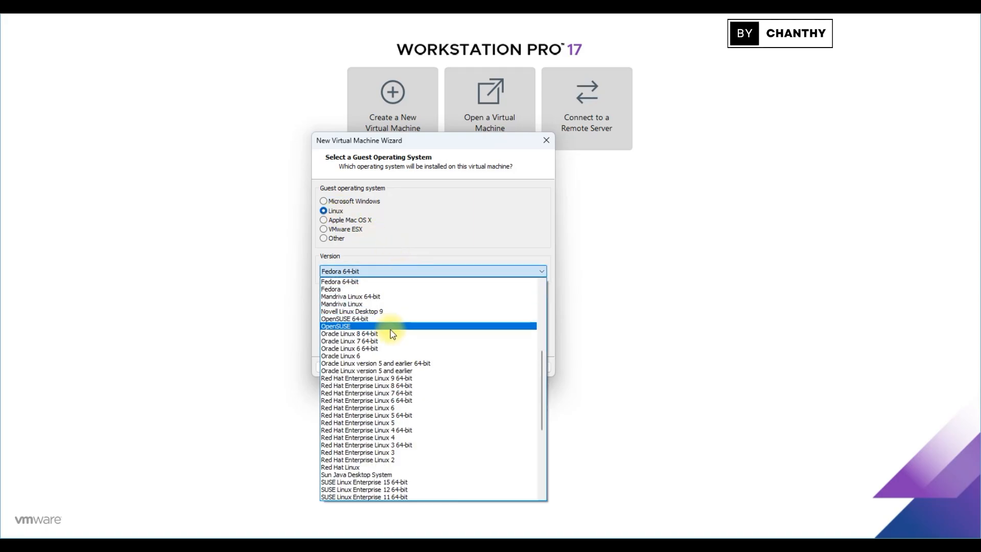
pyautogui.scroll(-8, 393, 333)
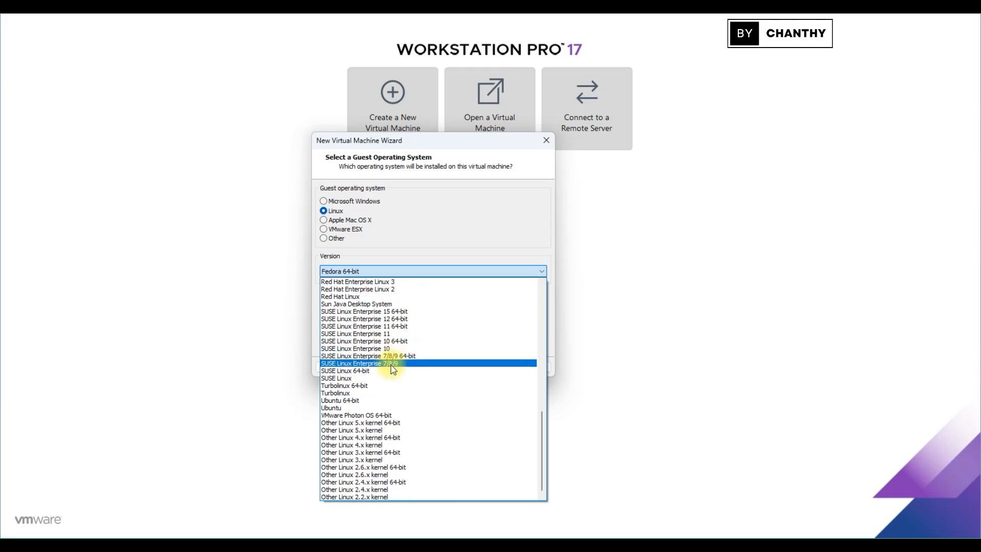
pyautogui.click(377, 400)
pyautogui.click(488, 367)
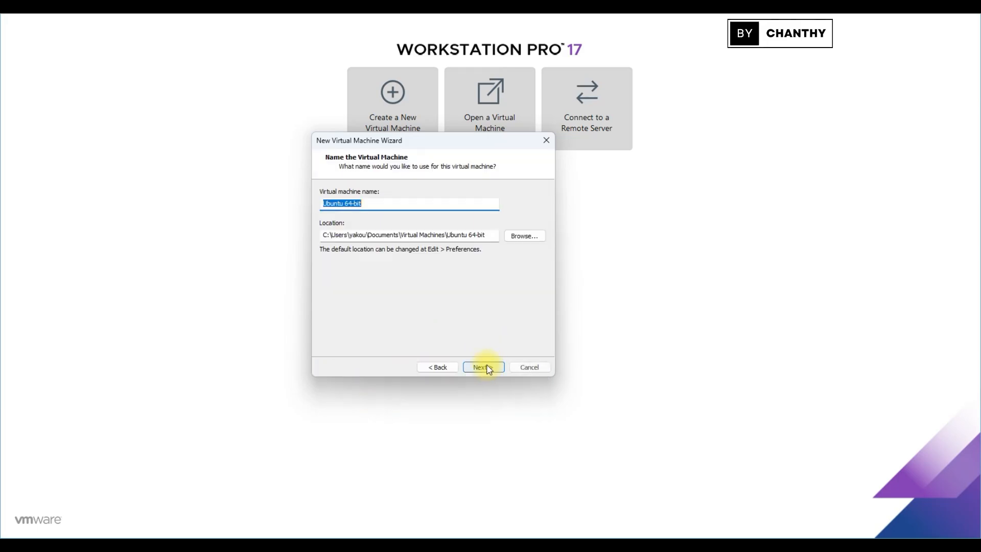
# Name the virtual machine Ubuntu-8.10 and give it an 80 GB disk split into multiple files
pyautogui.write('Ubuntu-8.10')
pyautogui.click(484, 368)
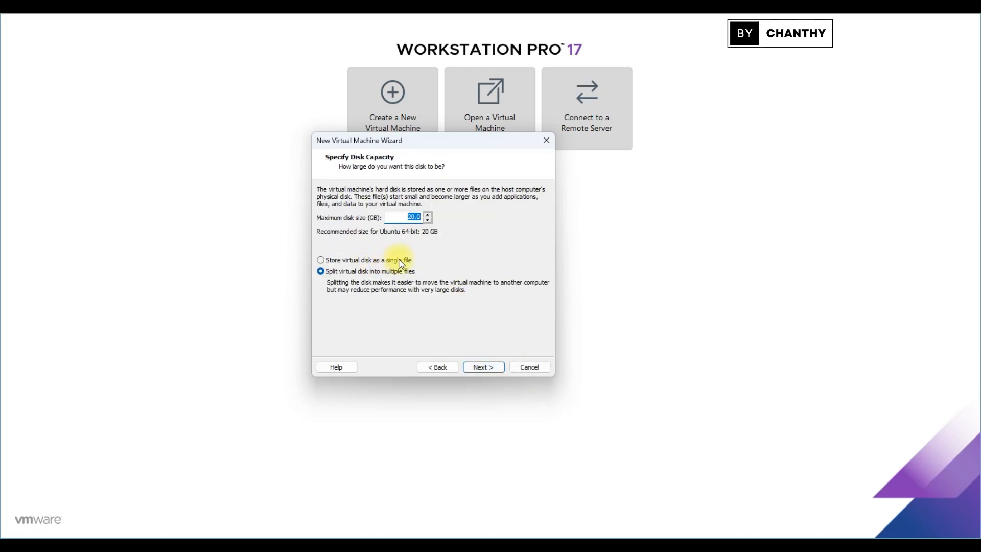
pyautogui.click(490, 368)
# Attach the Ubuntu-8.10 ISO image from the Ubuntu folder to the virtual CD/DVD drive and finish creating the virtual machine
pyautogui.click(377, 305)
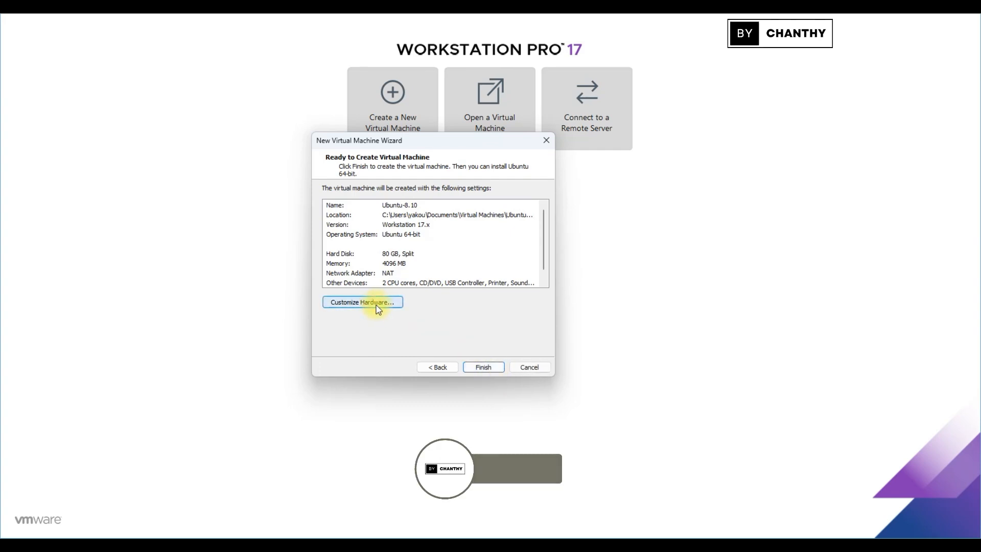
pyautogui.click(296, 119)
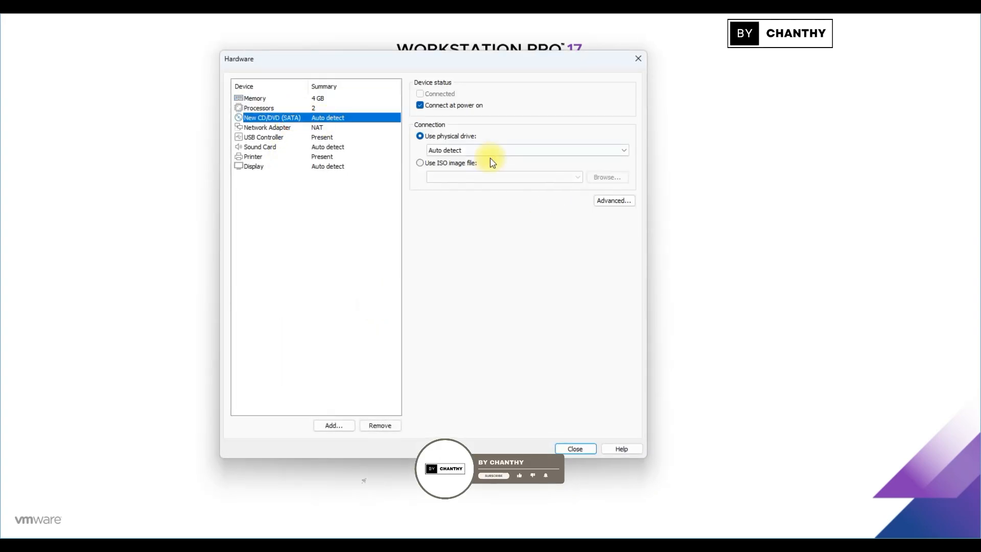
pyautogui.click(444, 163)
pyautogui.click(604, 178)
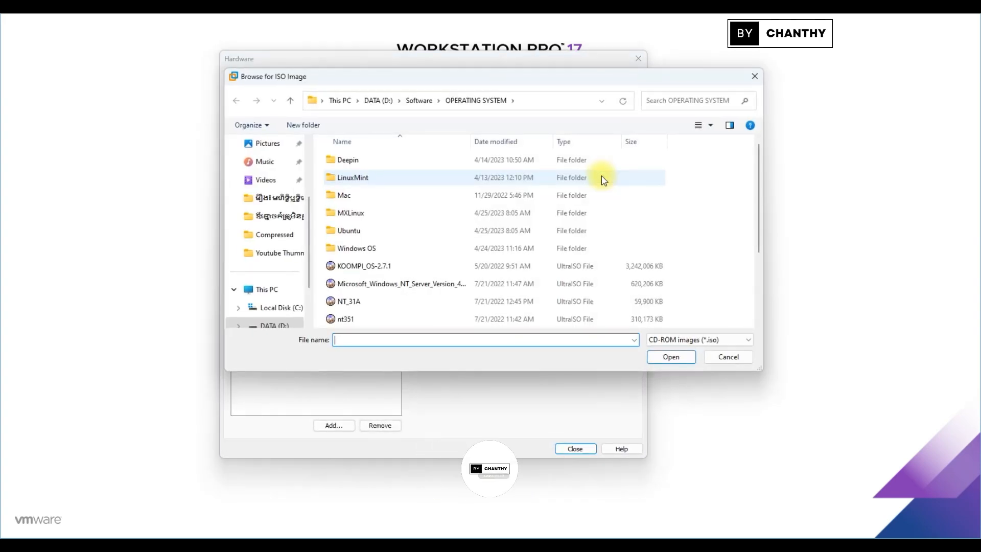
pyautogui.doubleClick(350, 231)
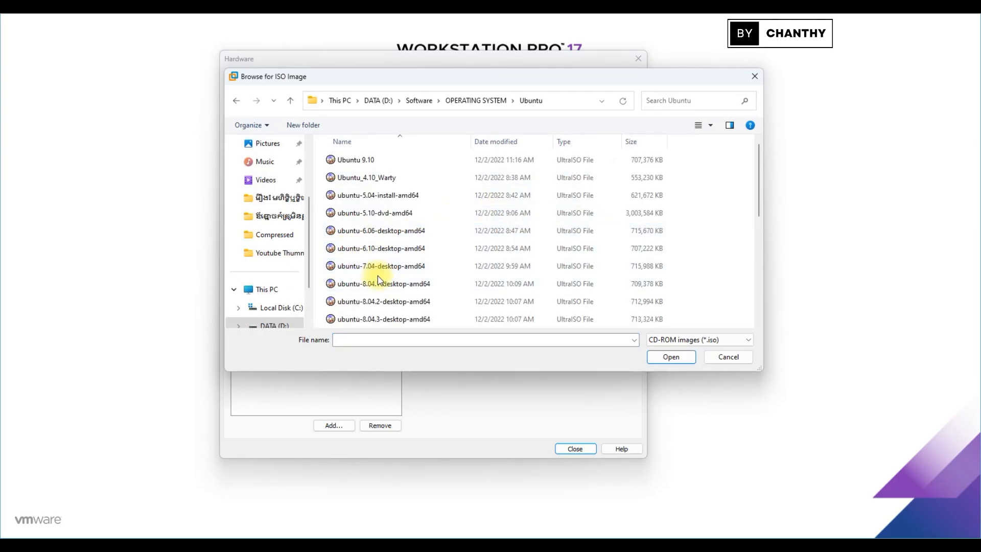
pyautogui.scroll(-2, 377, 278)
pyautogui.click(337, 265)
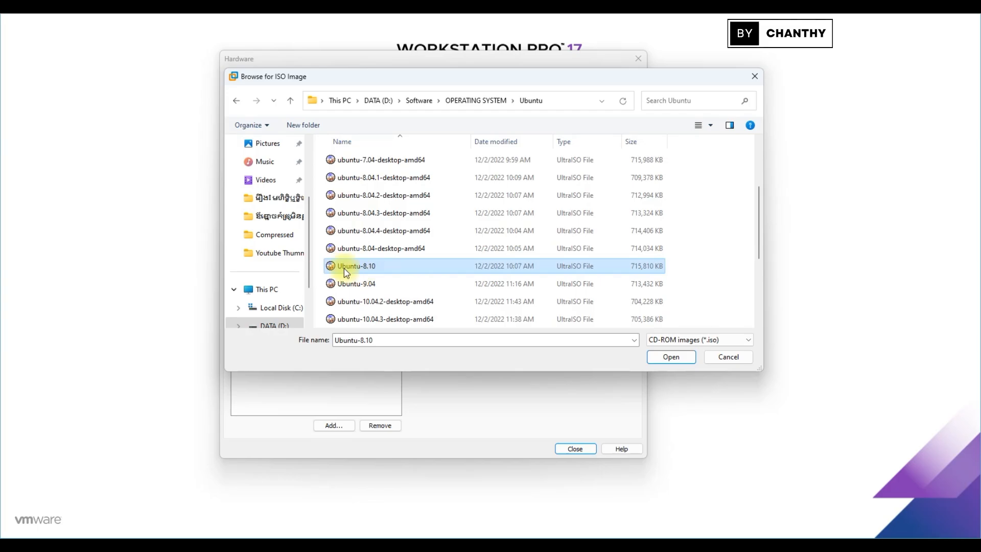
pyautogui.click(671, 358)
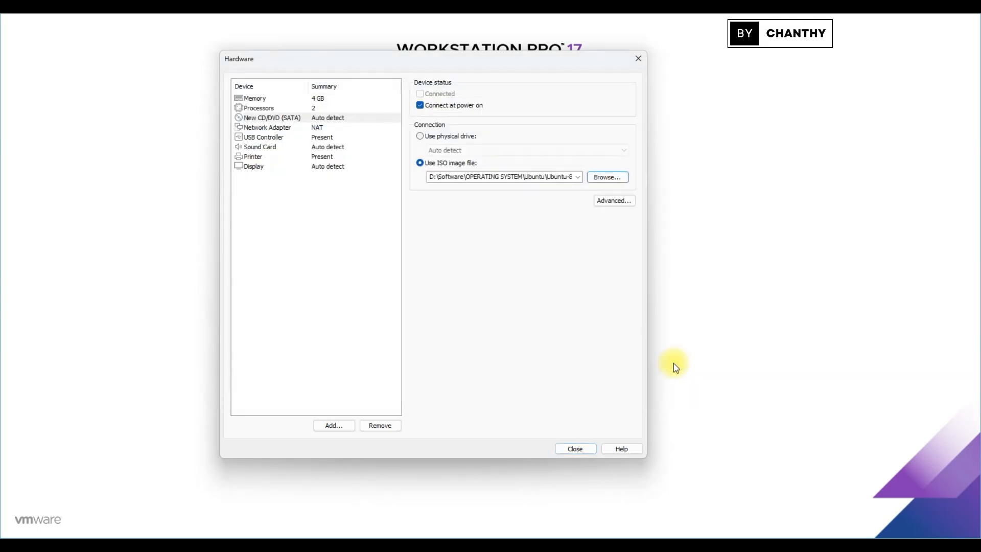
pyautogui.click(574, 448)
pyautogui.click(494, 362)
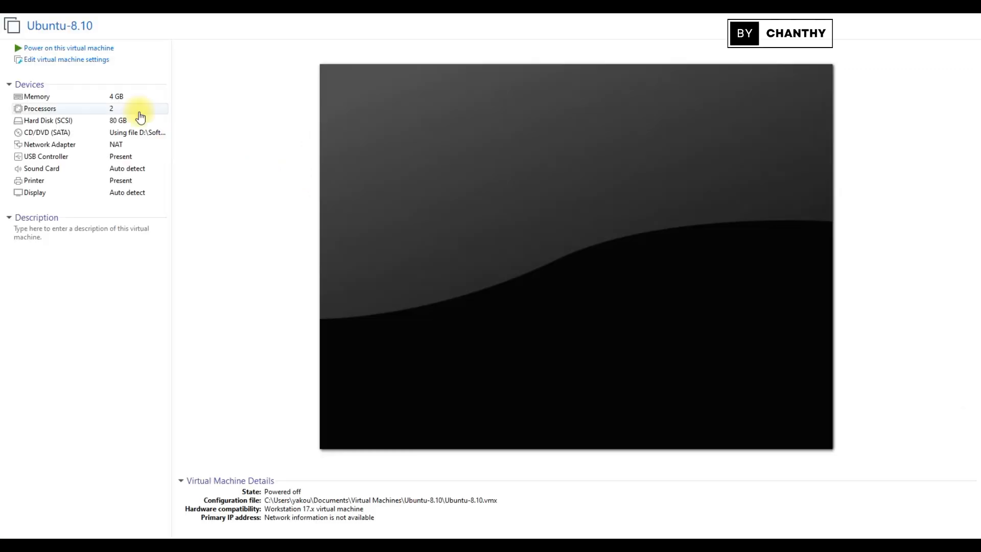
# Power on the Ubuntu-8.10 virtual machine, accept English as the boot language and start Install Ubuntu
pyautogui.click(100, 48)
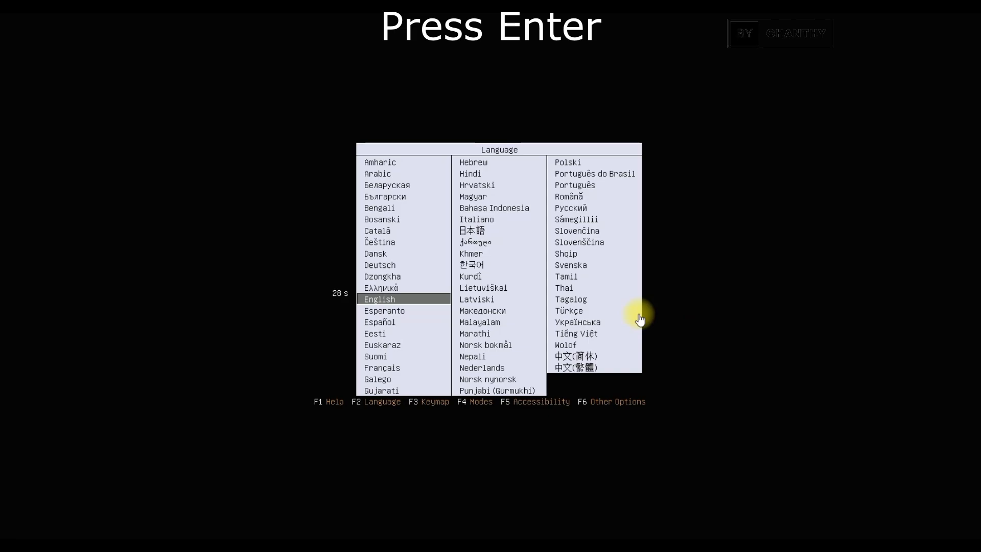
pyautogui.press('Return')
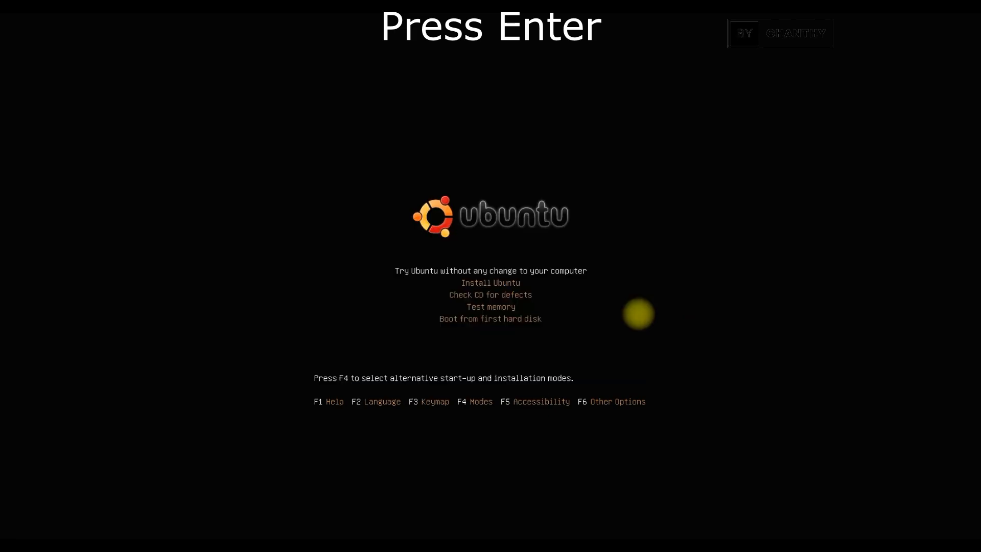
pyautogui.press('Down')
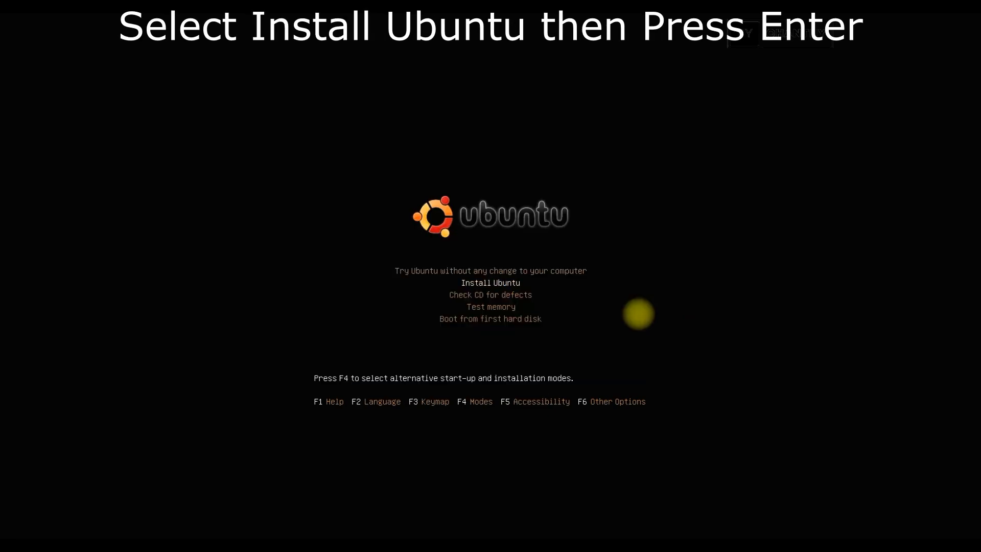
pyautogui.press('Return')
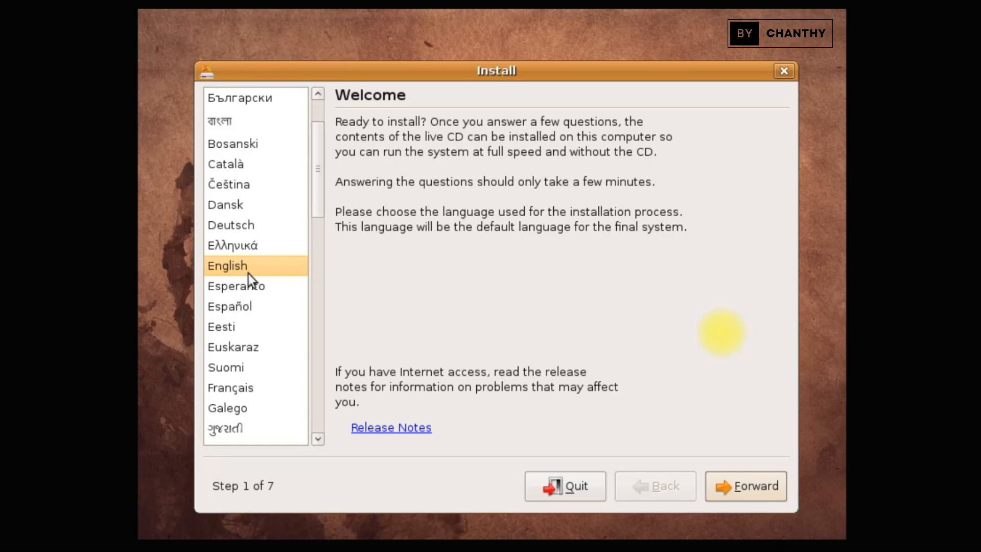
# Accept English as the installation language and New York as the time zone city in the installer
pyautogui.click(760, 492)
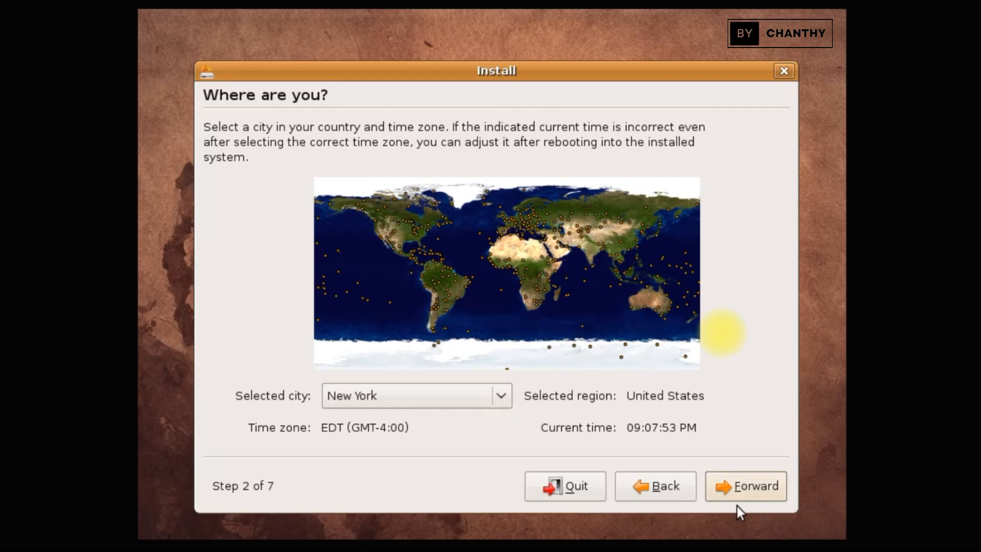
pyautogui.click(756, 493)
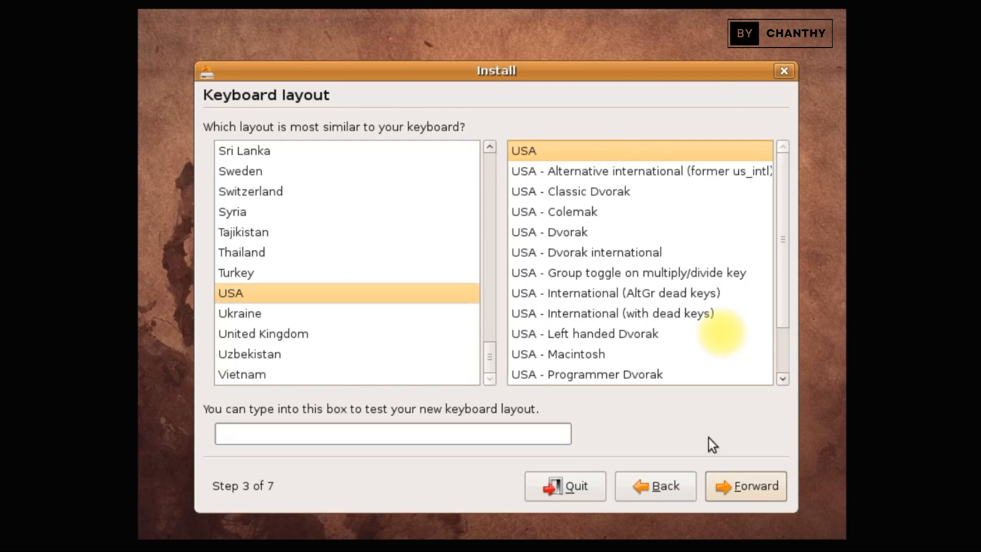
# Accept the USA keyboard layout and guided partitioning of the entire virtual disk in the installer
pyautogui.click(740, 487)
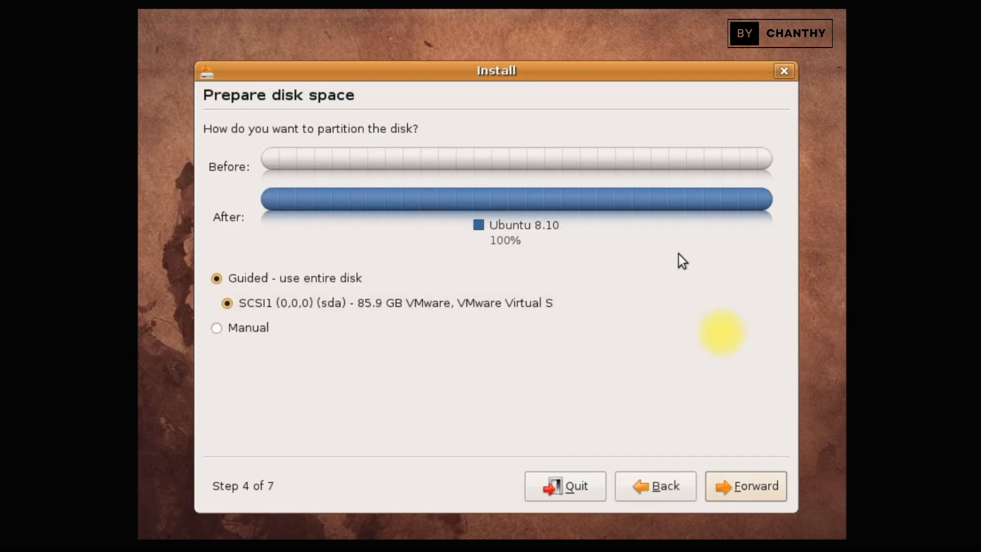
pyautogui.click(769, 492)
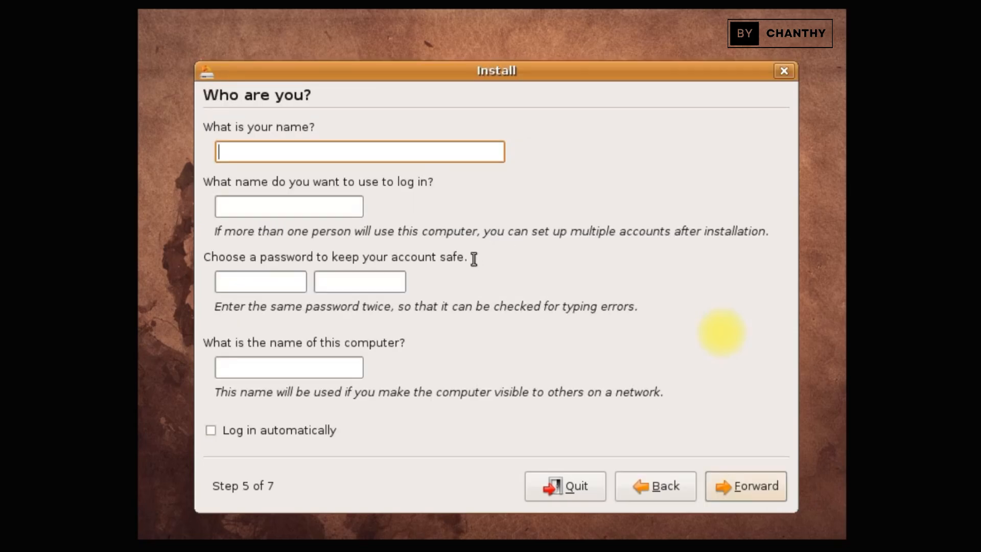
# Enter TOPSHARE as the user's name and fill in the account password together with its confirmation
pyautogui.write('TOPSHARE')
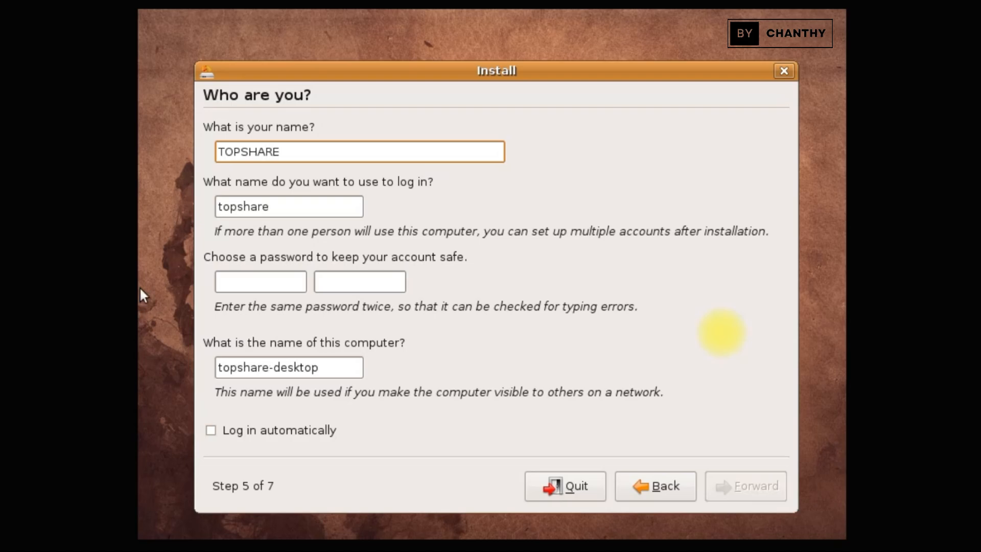
pyautogui.click(298, 285)
pyautogui.write('*********')
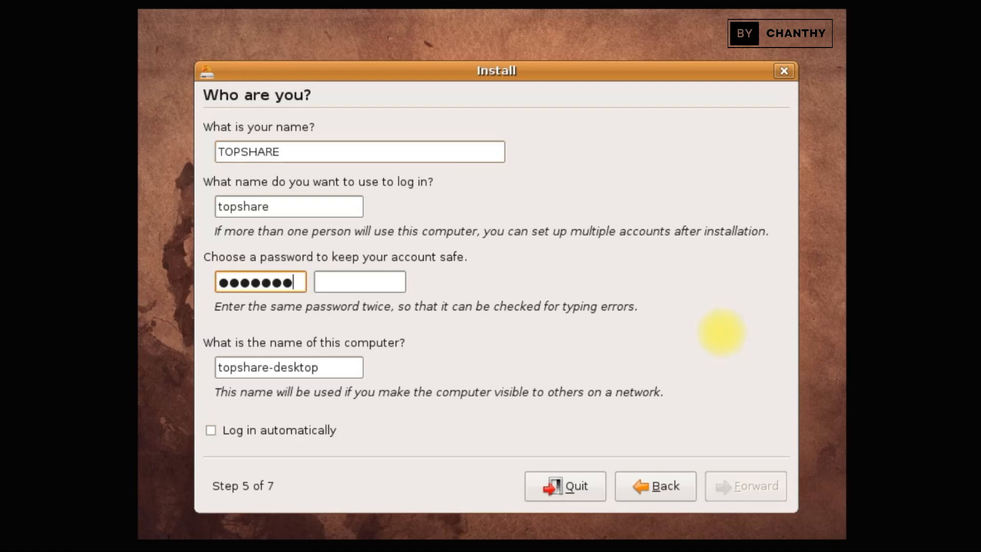
pyautogui.click(392, 278)
pyautogui.write('********')
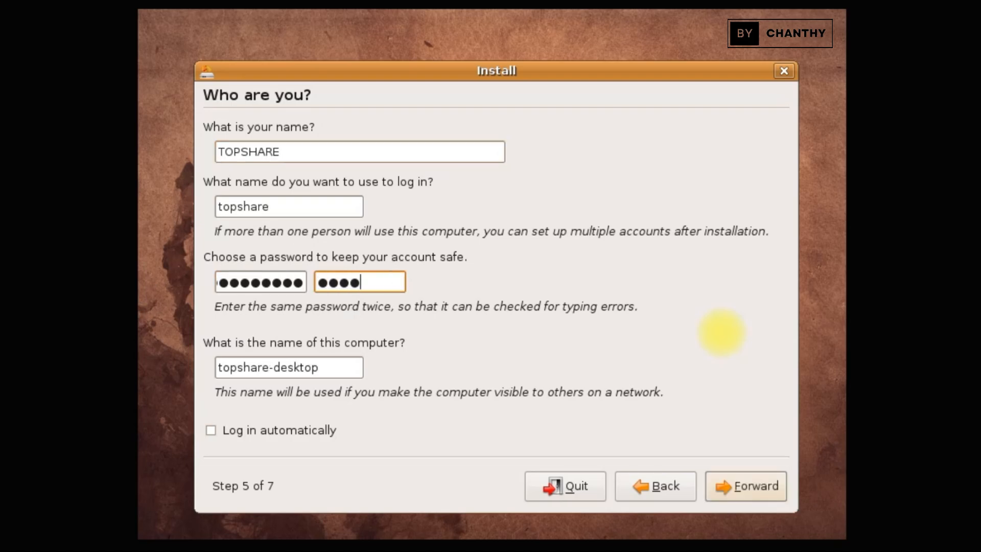
# Name the computer Topshare-Ubuntu and proceed to the installation summary
pyautogui.moveTo(335, 367); pyautogui.dragTo(274, 368)
pyautogui.press('BackSpace')
pyautogui.press('BackSpace')
pyautogui.write('PC')
pyautogui.press('BackSpace')
pyautogui.press('BackSpace')
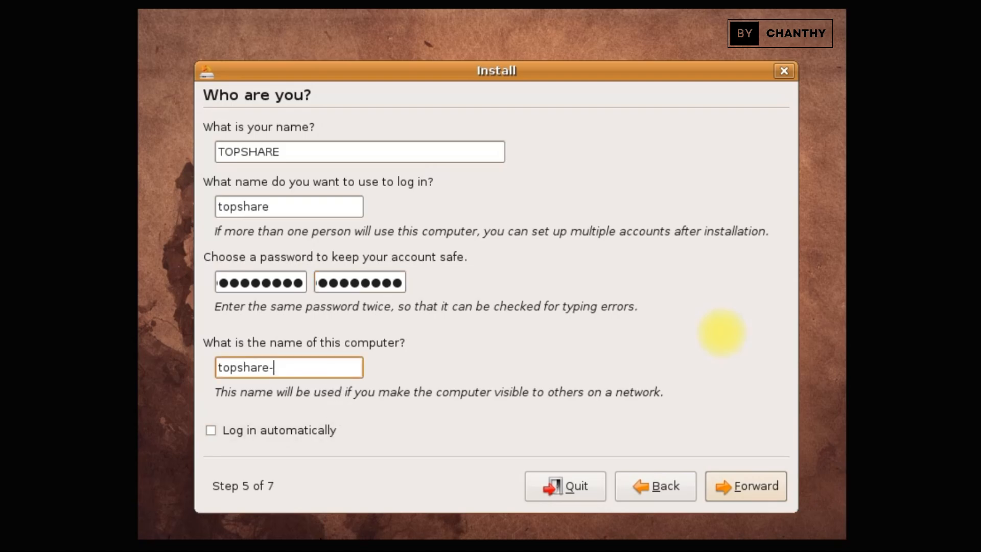
pyautogui.write('Ubuntu')
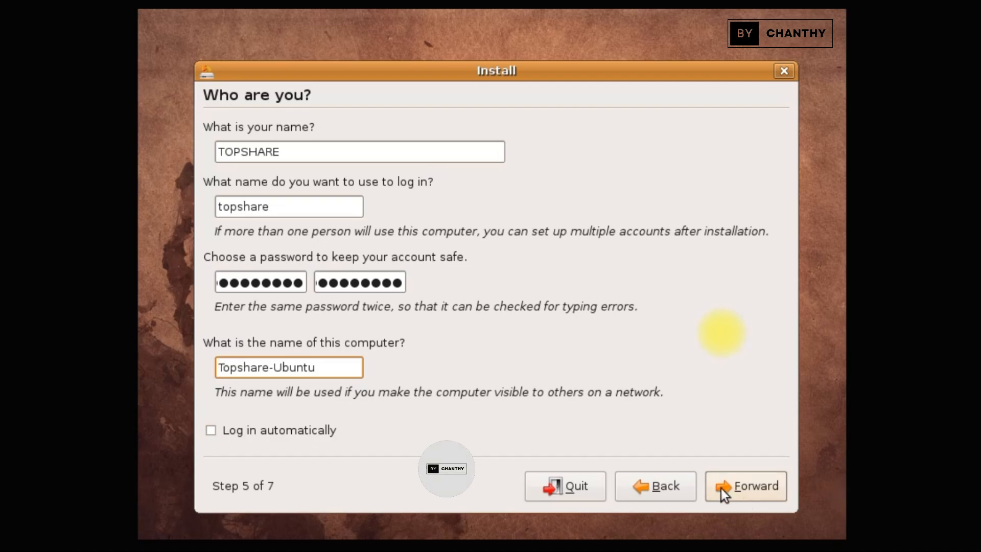
pyautogui.click(740, 494)
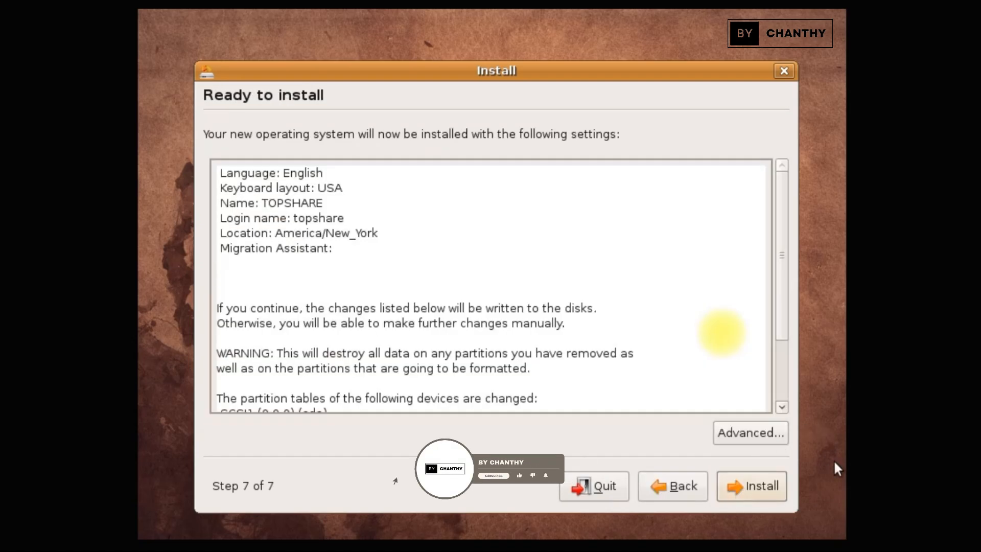
# Install Ubuntu with the summarized settings and restart the virtual machine, continuing past the disc removal prompt
pyautogui.click(754, 496)
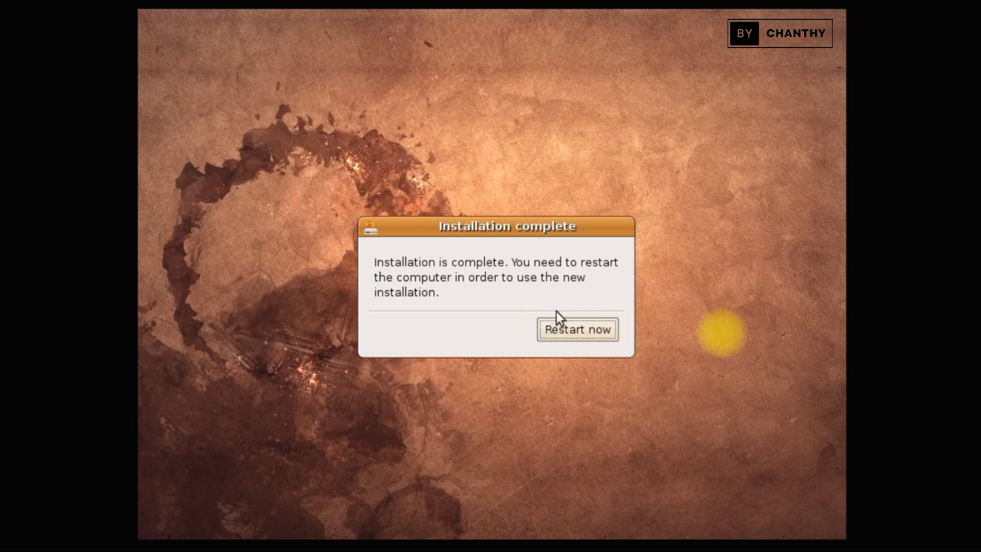
pyautogui.click(572, 329)
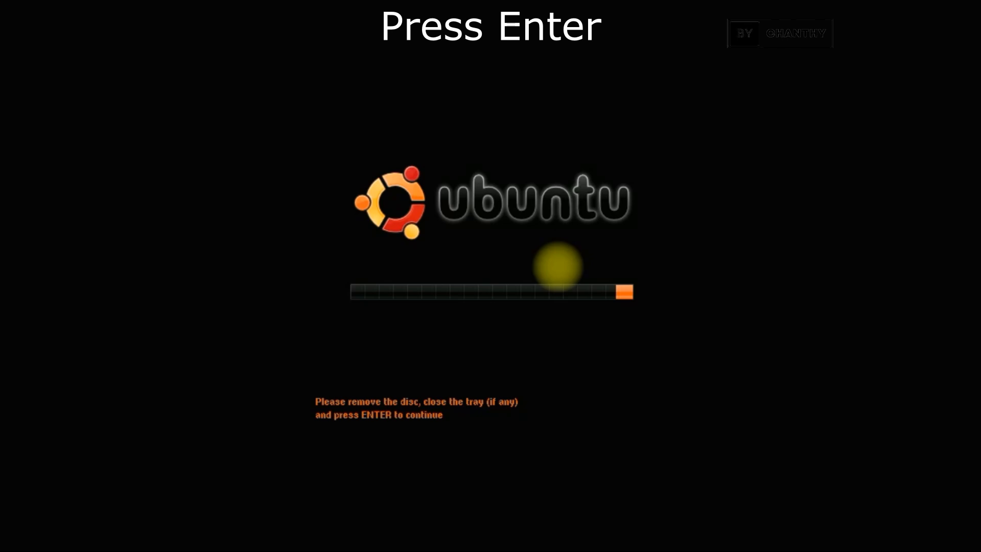
pyautogui.press('Return')
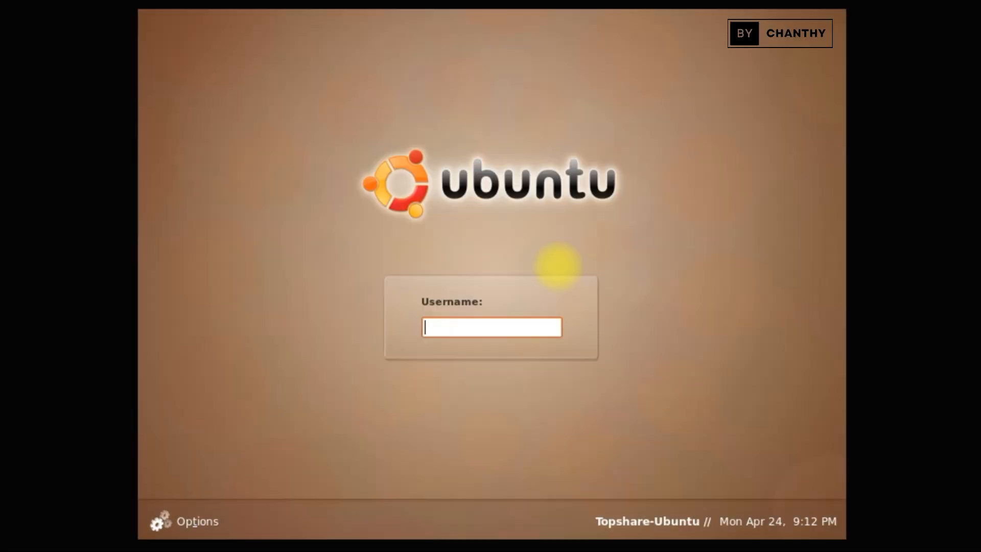
# Log in as topshare with the account password and dismiss the wired network notification
pyautogui.write('topshare')
pyautogui.press('Return')
pyautogui.write('•••••••••••')
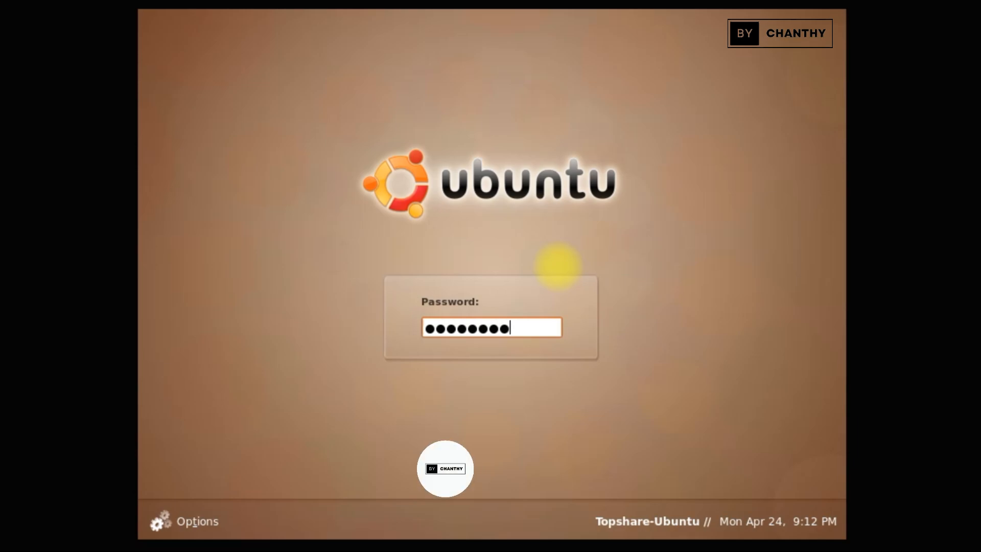
pyautogui.press('Return')
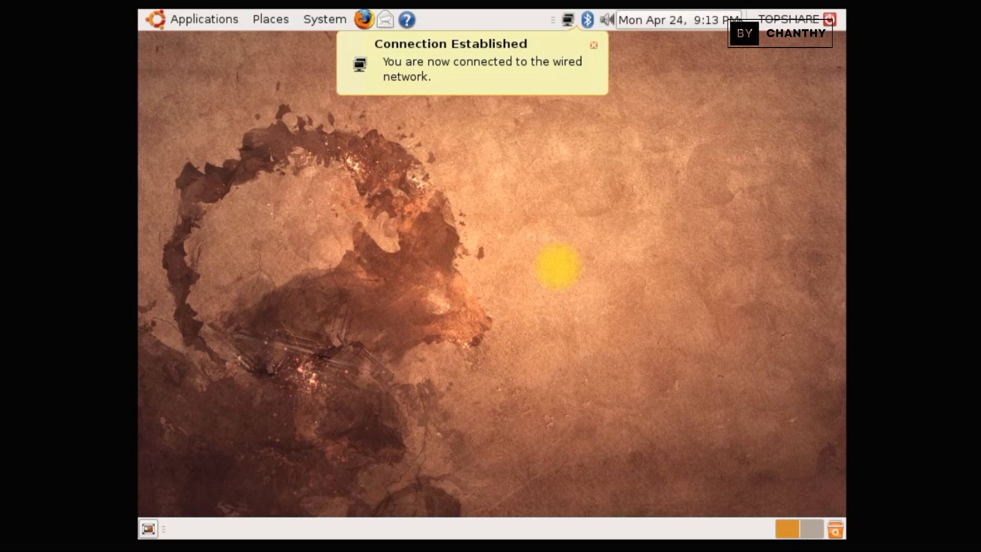
pyautogui.click(594, 45)
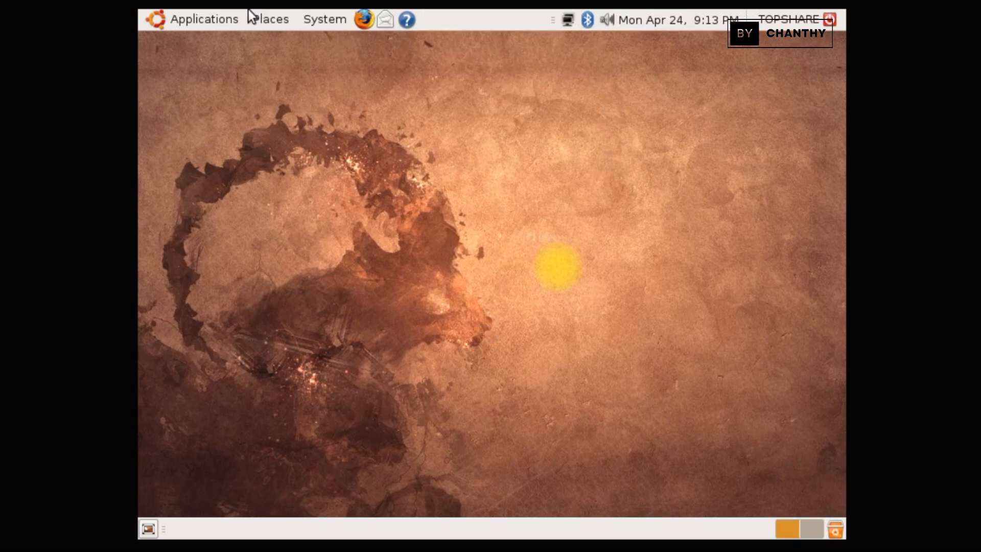
# Check the session options and browse the desktop calendar two months ahead to June 2023 and back to April
pyautogui.click(823, 20)
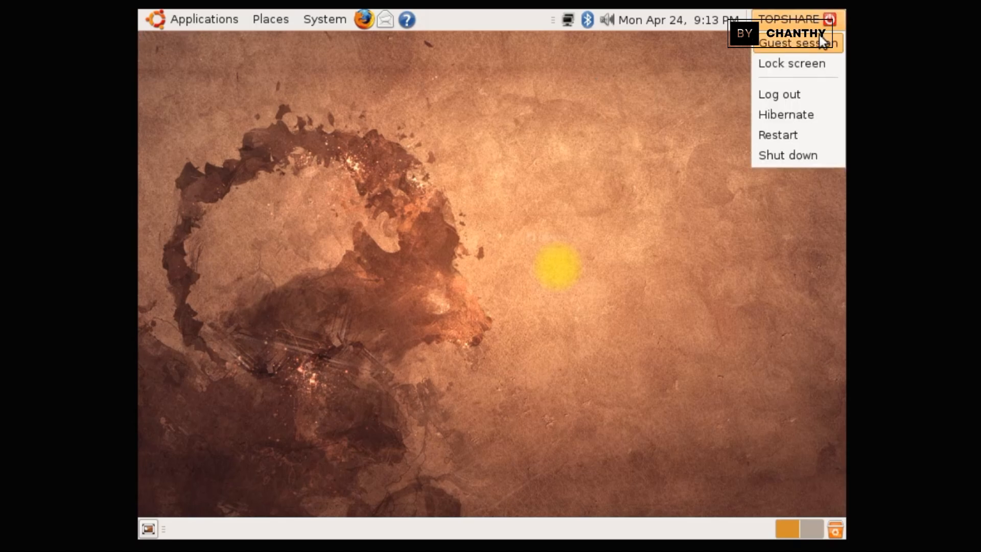
pyautogui.click(764, 188)
pyautogui.click(719, 23)
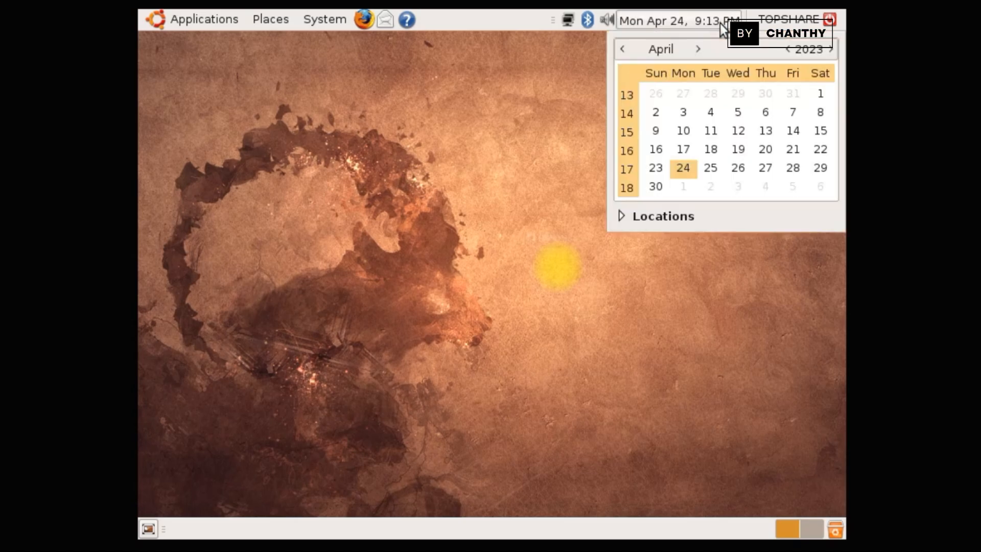
pyautogui.click(697, 47)
pyautogui.click(697, 47)
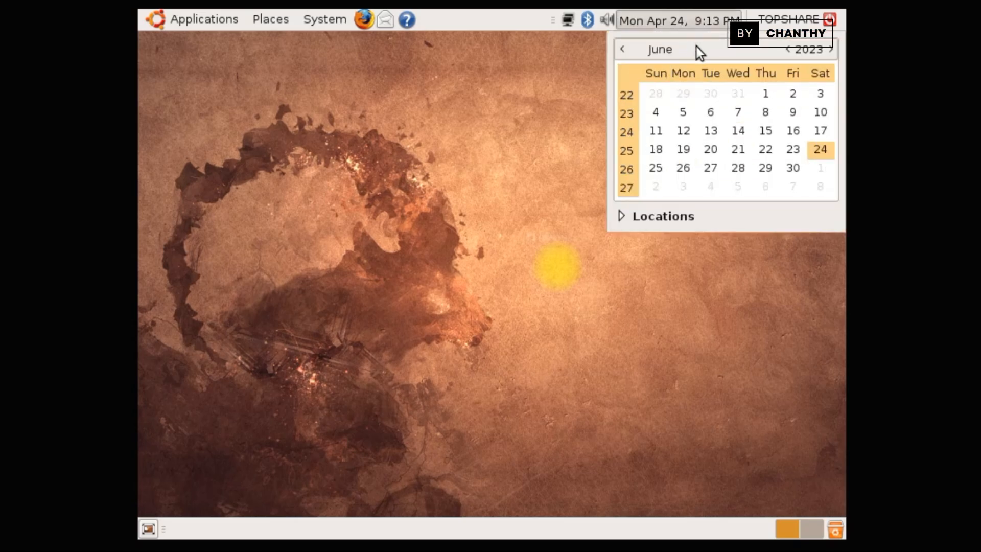
pyautogui.click(622, 49)
pyautogui.click(622, 49)
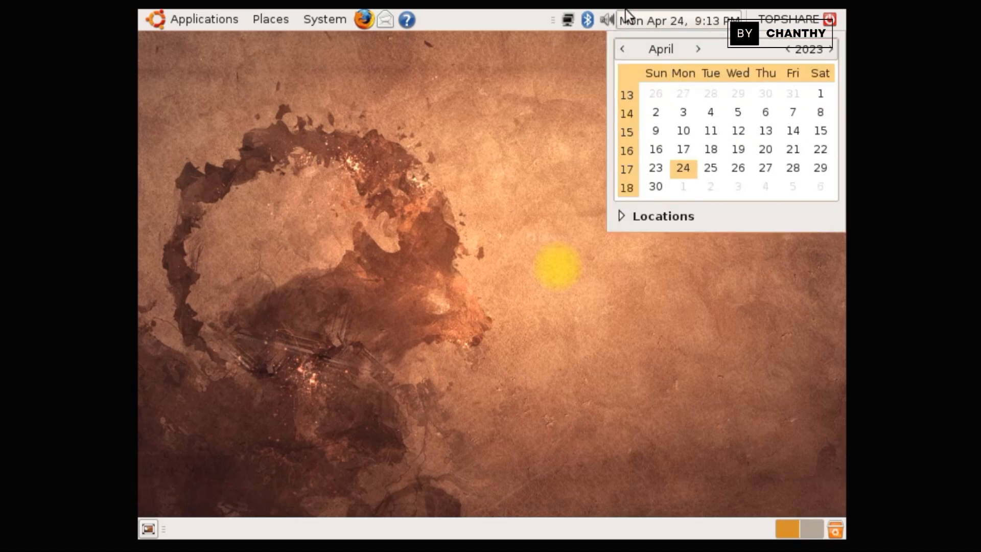
pyautogui.click(610, 20)
pyautogui.click(610, 21)
pyautogui.click(657, 14)
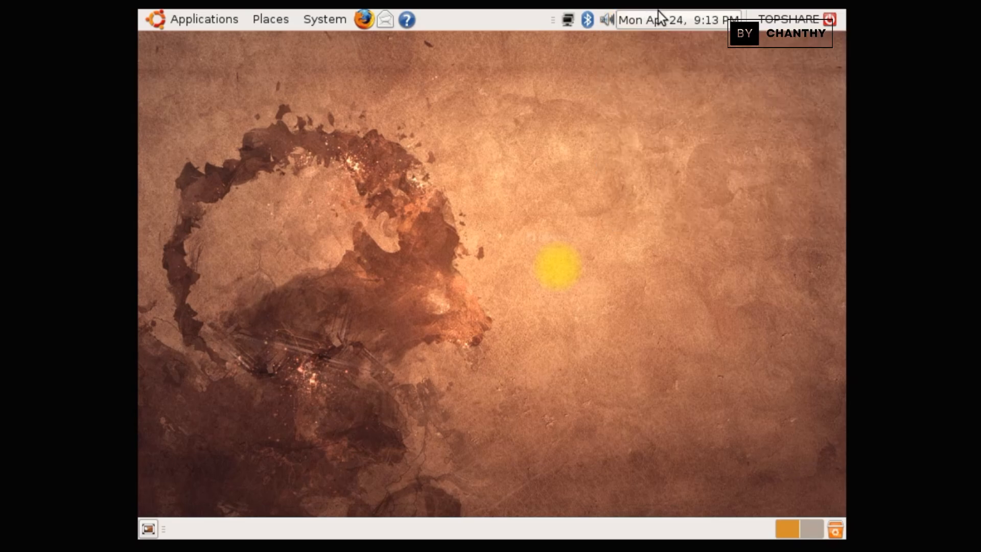
# Lower the system sound volume to slightly below the middle of its range
pyautogui.click(606, 25)
pyautogui.moveTo(609, 86); pyautogui.dragTo(609, 117)
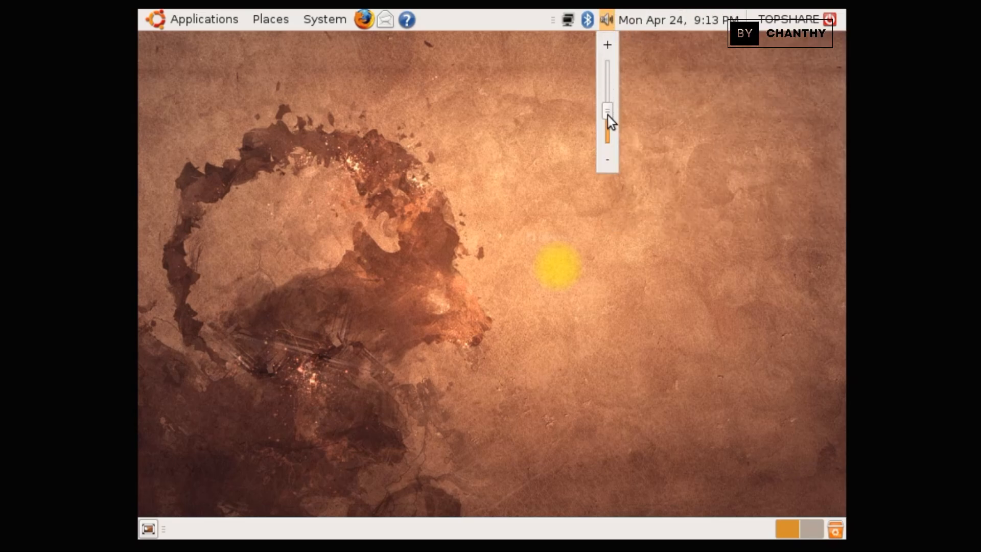
pyautogui.click(605, 21)
pyautogui.click(572, 20)
pyautogui.click(574, 23)
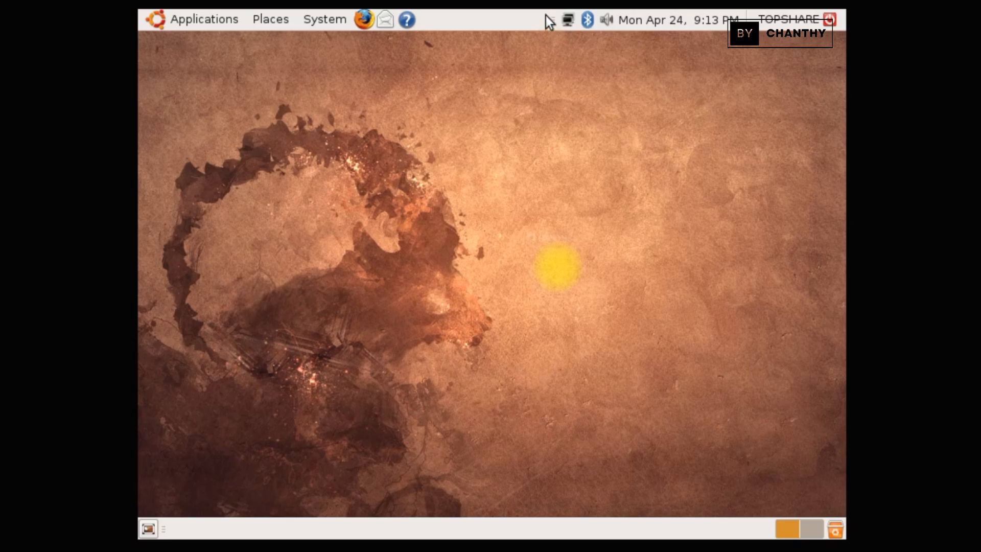
# Open Firefox, check its version in the About Mozilla Firefox information, and close the browser
pyautogui.click(373, 22)
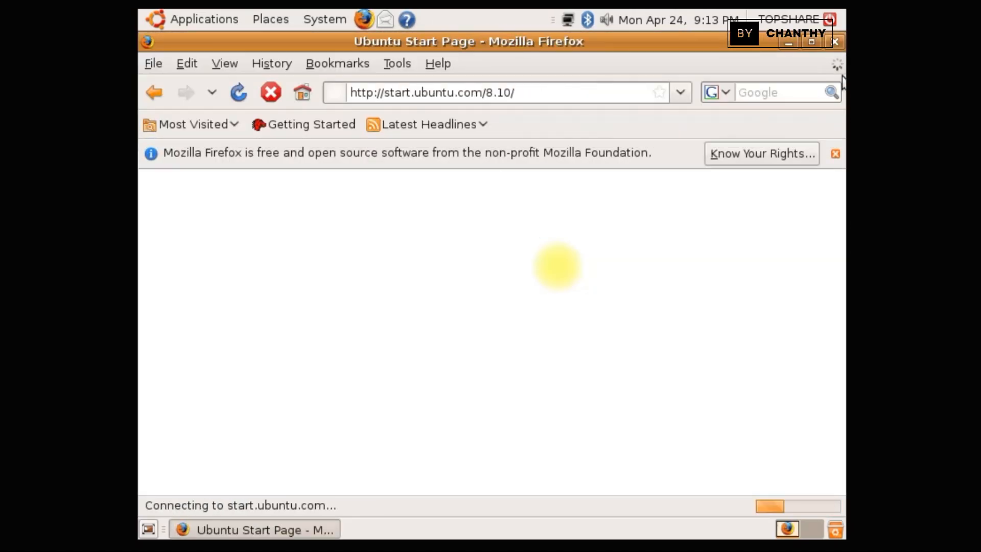
pyautogui.click(707, 322)
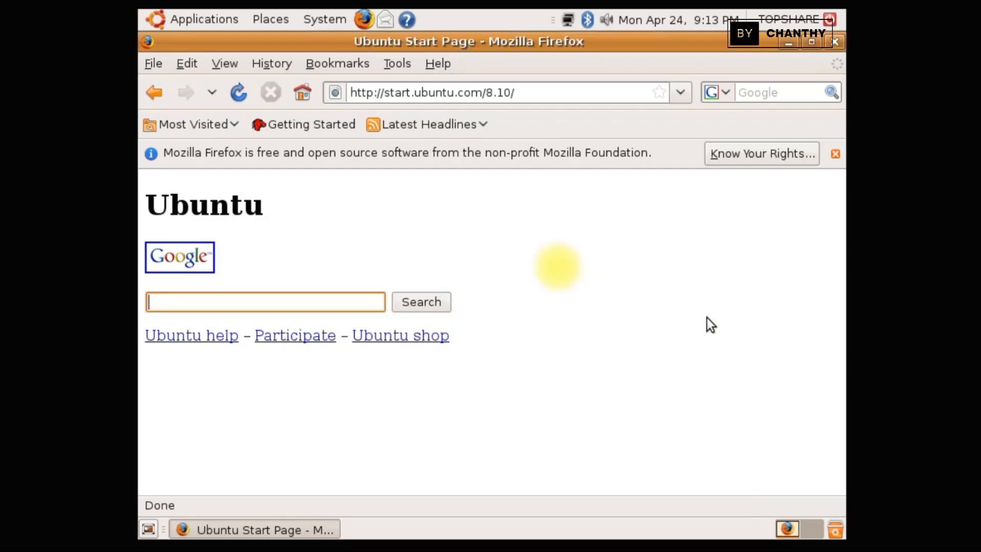
pyautogui.click(435, 65)
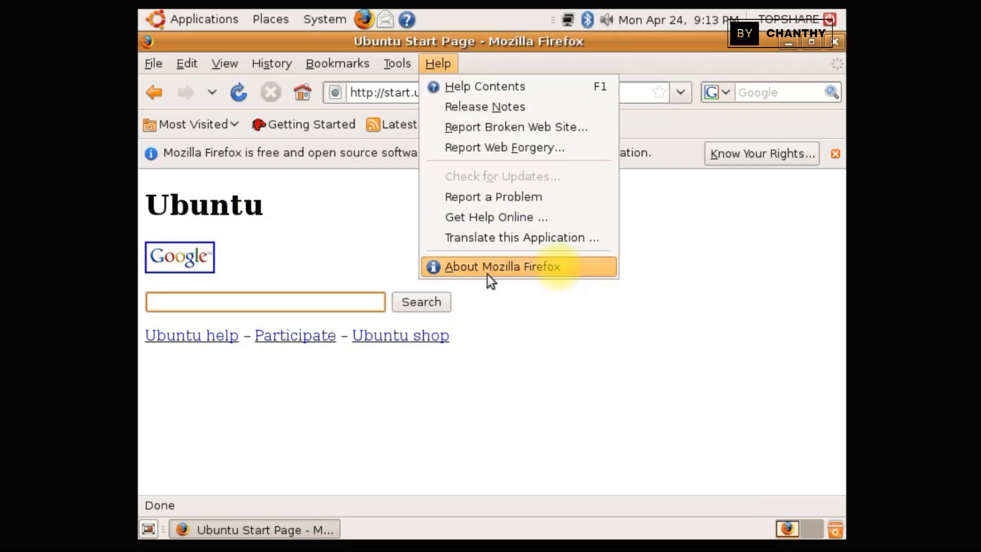
pyautogui.click(518, 271)
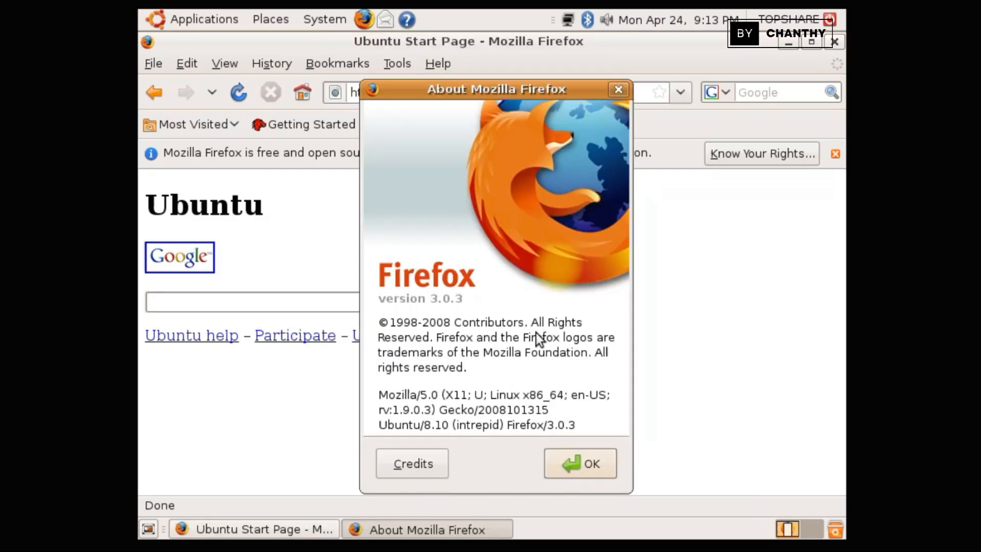
pyautogui.click(590, 468)
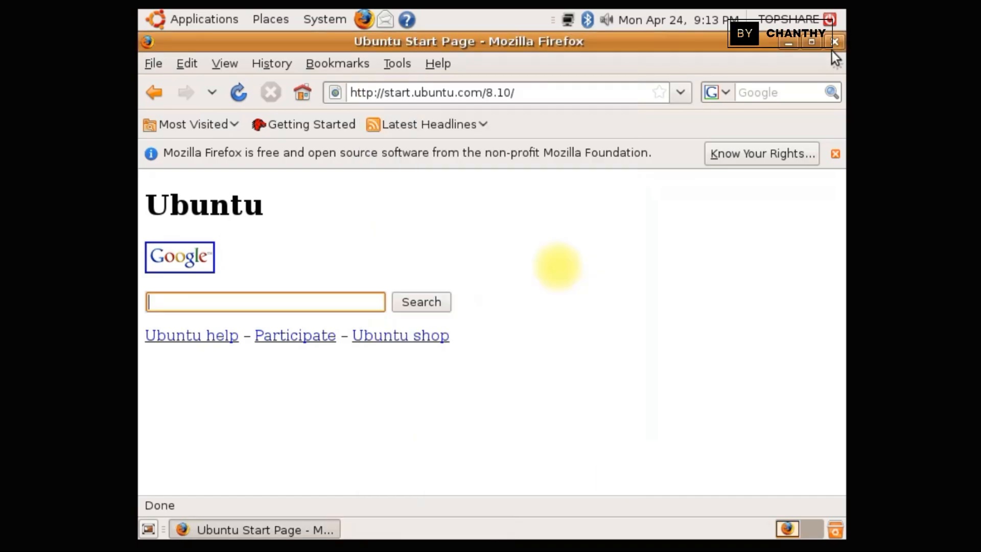
pyautogui.click(831, 45)
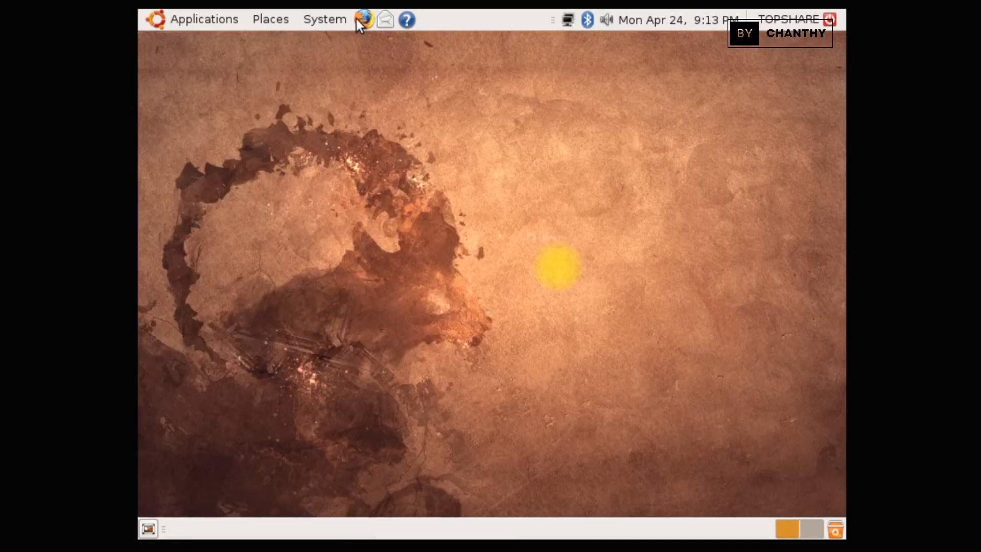
# Look through the available system preferences, view the About Ubuntu page for the release information, and close it
pyautogui.click(342, 20)
pyautogui.moveTo(351, 44)
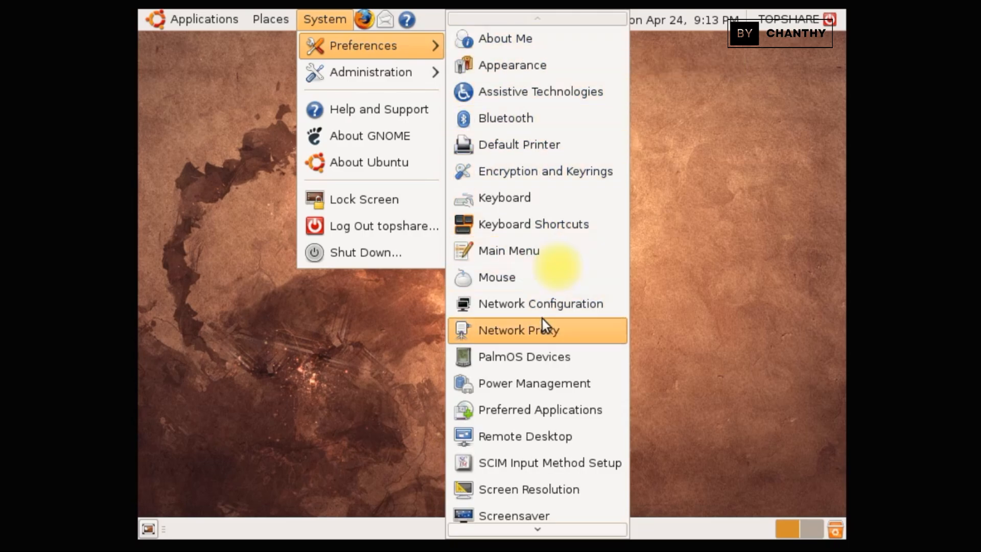
pyautogui.scroll(-1, 560, 351)
pyautogui.scroll(-2, 561, 358)
pyautogui.scroll(-2, 562, 379)
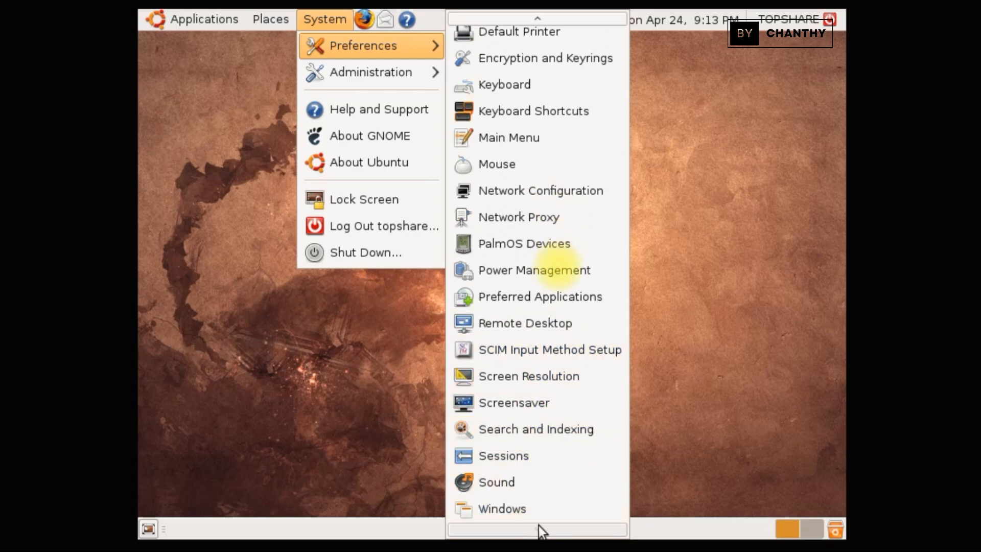
pyautogui.moveTo(360, 70)
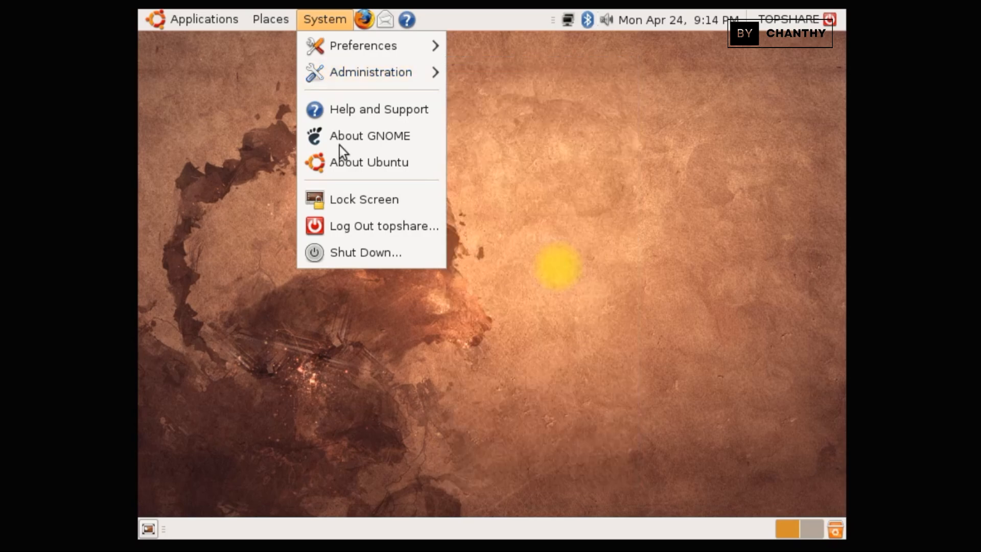
pyautogui.click(397, 161)
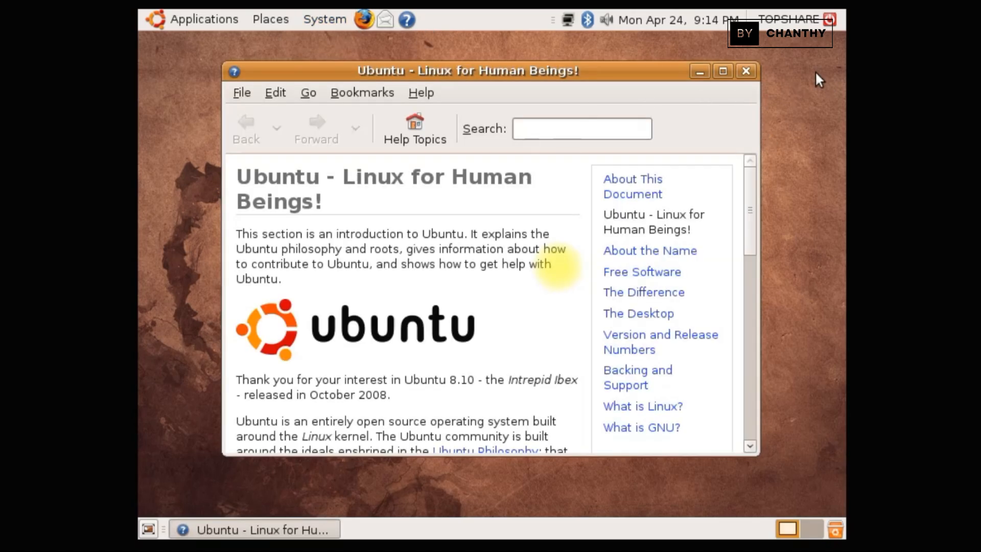
pyautogui.click(744, 75)
# Reopen the About Ubuntu page to view the release introduction once more and close it
pyautogui.click(339, 20)
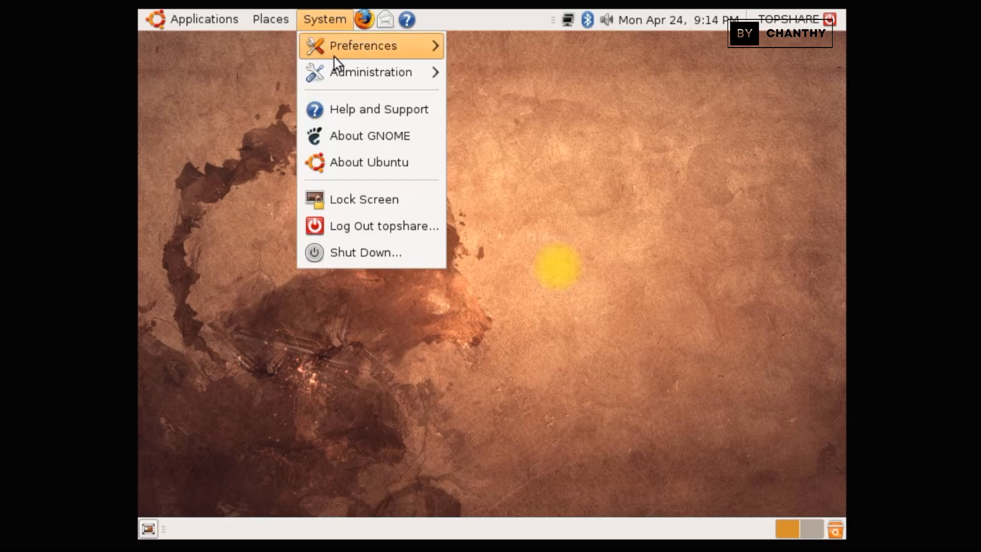
pyautogui.click(387, 159)
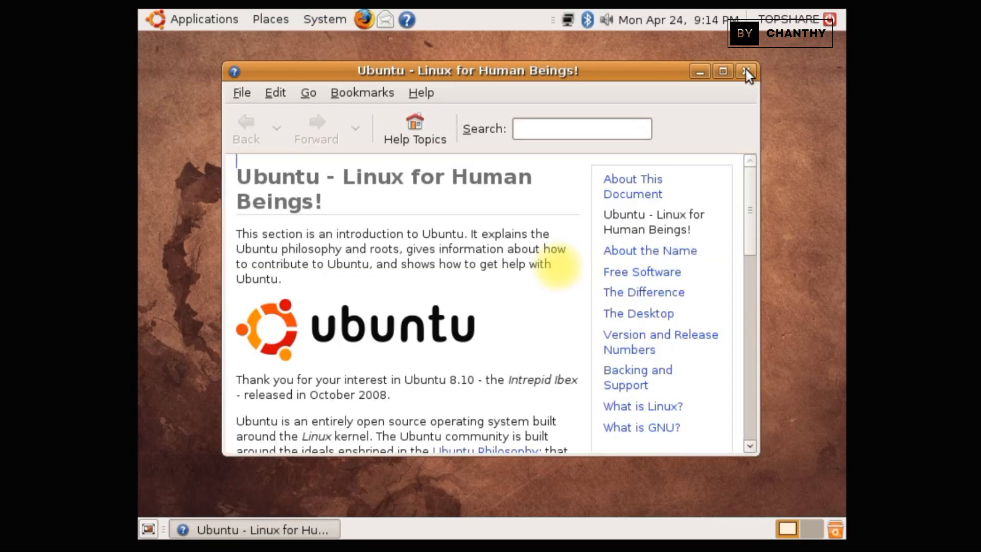
pyautogui.click(746, 71)
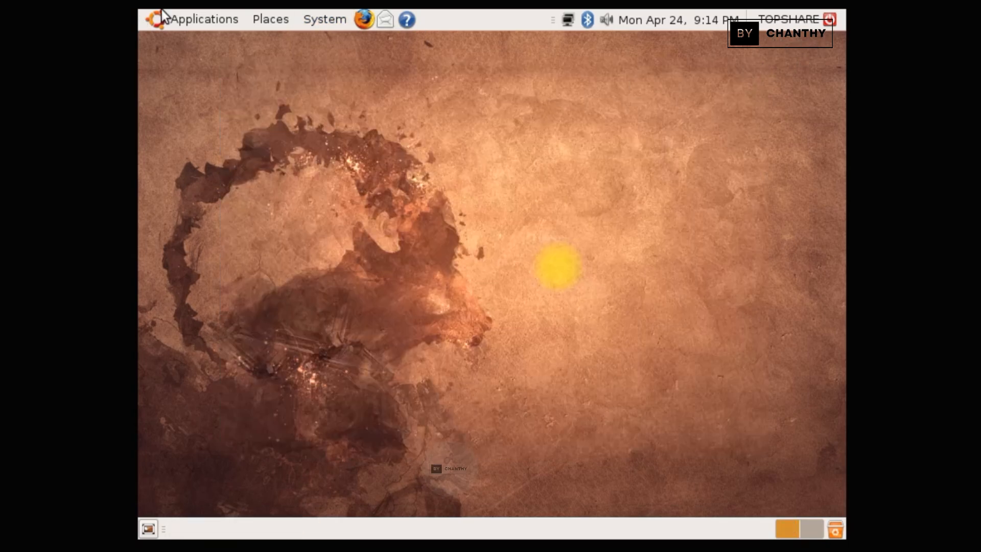
# Look through the available places and accessories, and open the Calculator
pyautogui.click(276, 21)
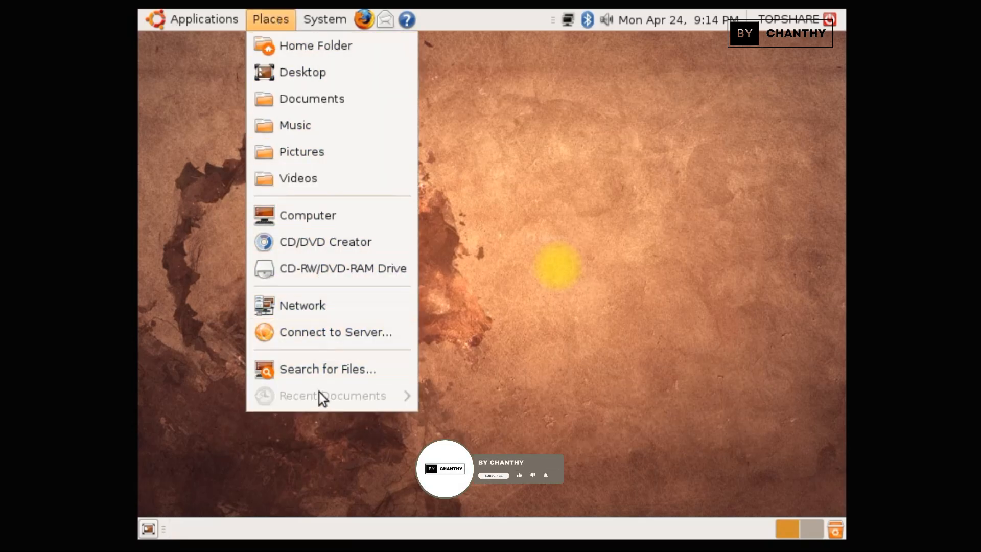
pyautogui.moveTo(179, 11)
pyautogui.moveTo(179, 45)
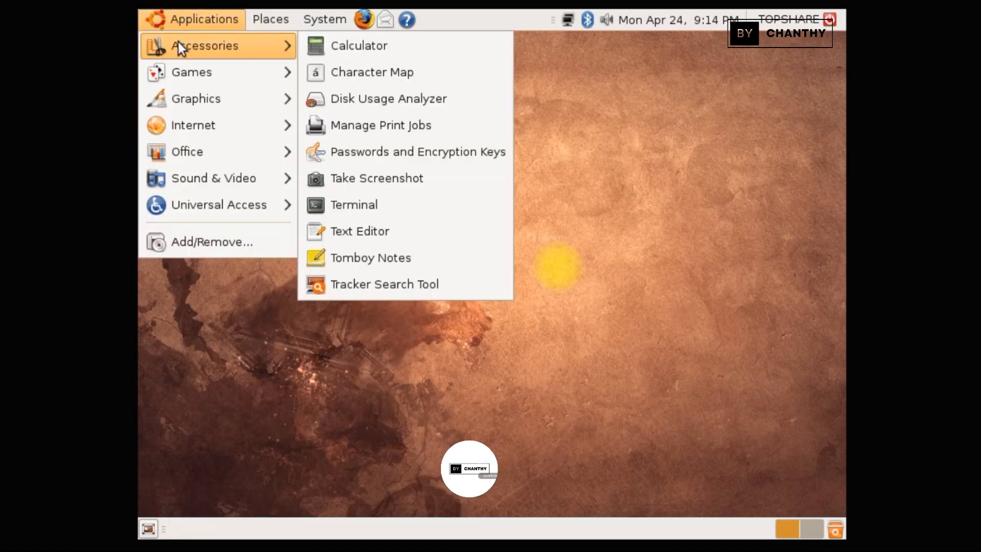
pyautogui.click(421, 57)
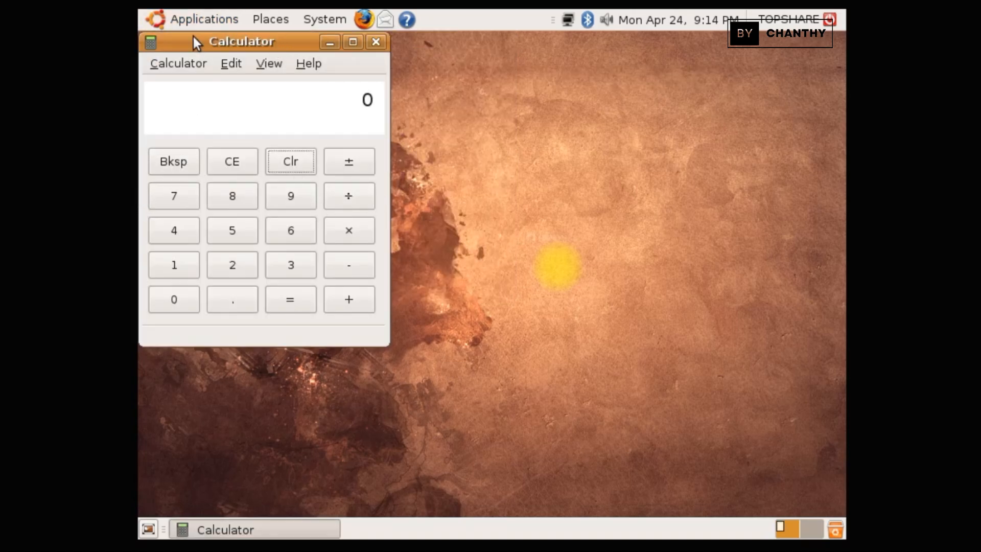
# Switch the Calculator to its Advanced mode and close it
pyautogui.click(181, 57)
pyautogui.moveTo(255, 63)
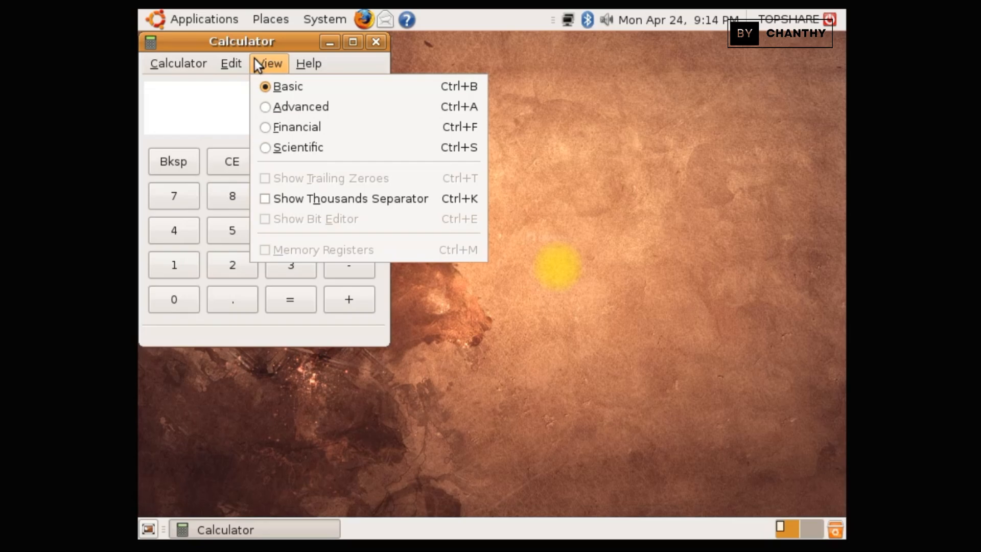
pyautogui.click(268, 106)
pyautogui.click(429, 283)
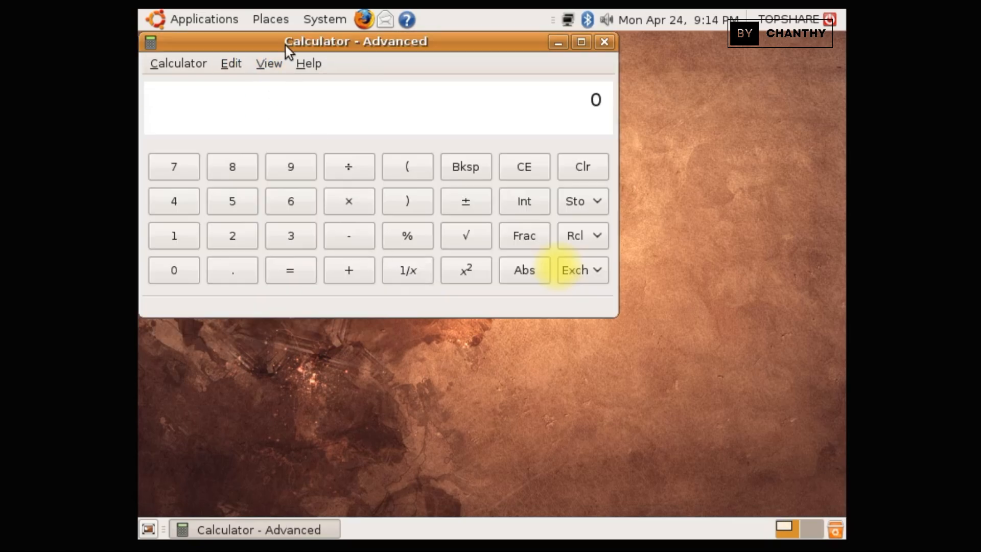
pyautogui.click(606, 43)
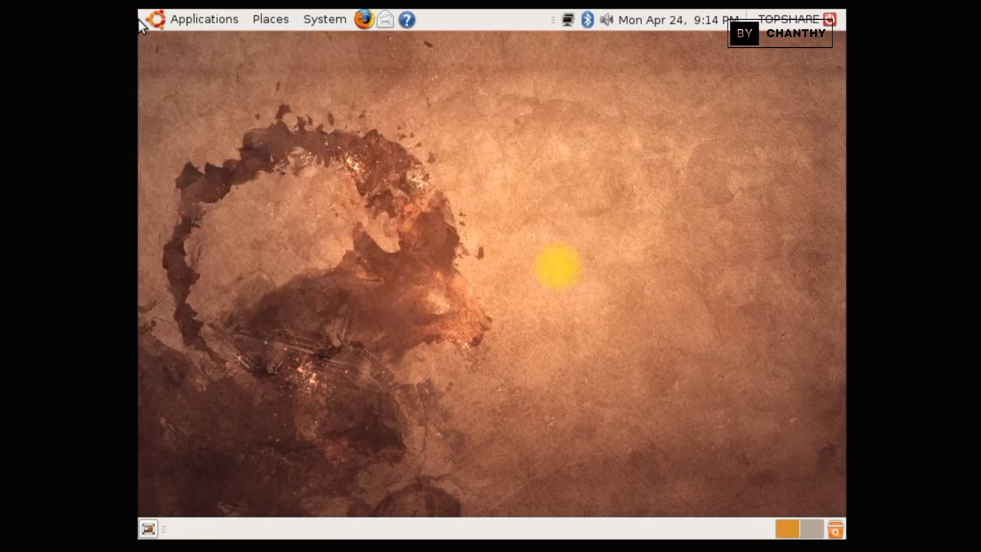
# Look through the installed graphics, internet and office applications, and open the OpenOffice.org Word Processor
pyautogui.click(153, 23)
pyautogui.moveTo(172, 53)
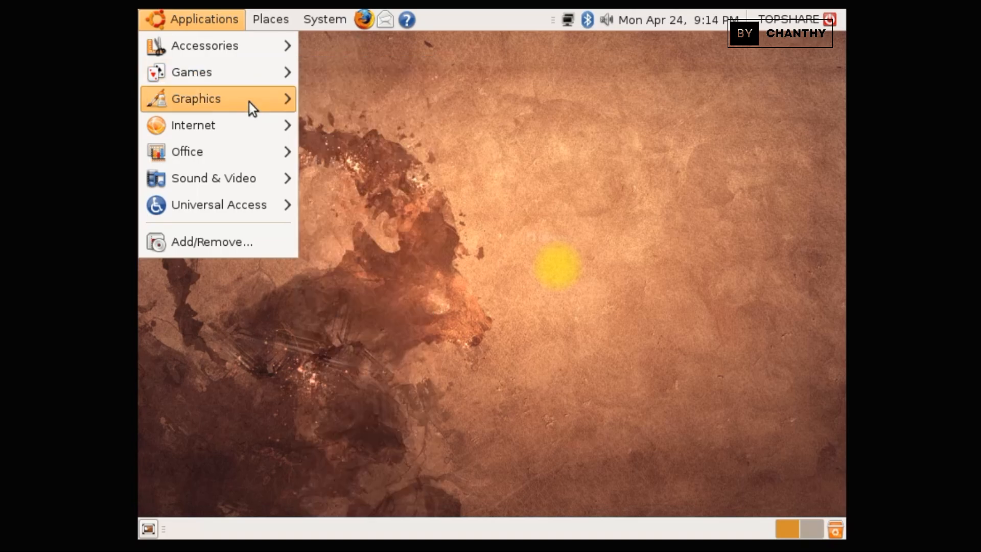
pyautogui.moveTo(249, 103)
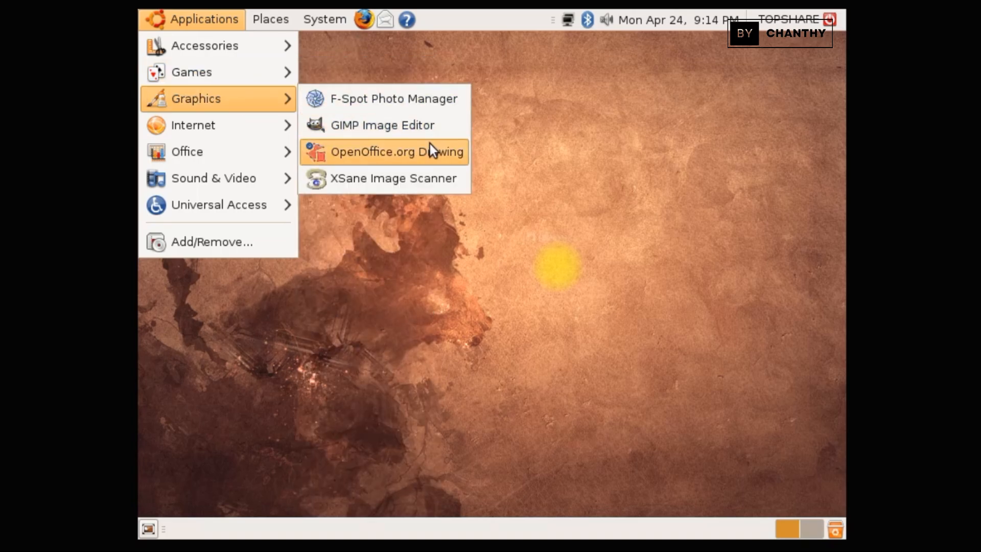
pyautogui.moveTo(219, 136)
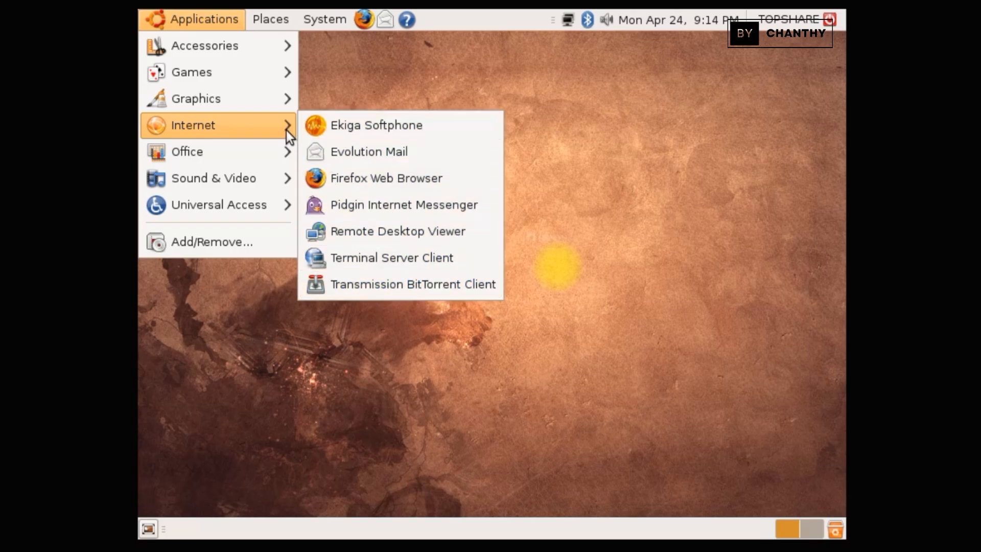
pyautogui.moveTo(254, 161)
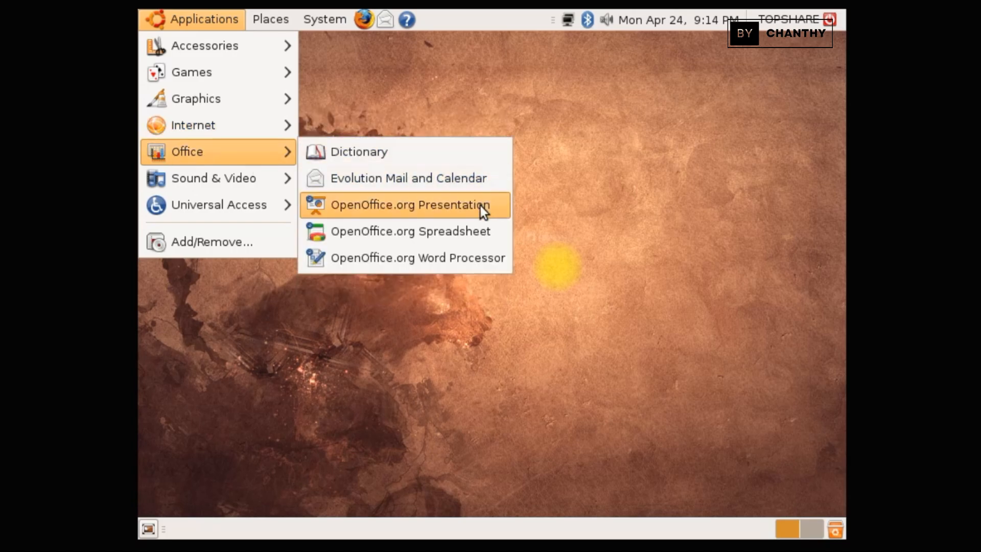
pyautogui.click(458, 261)
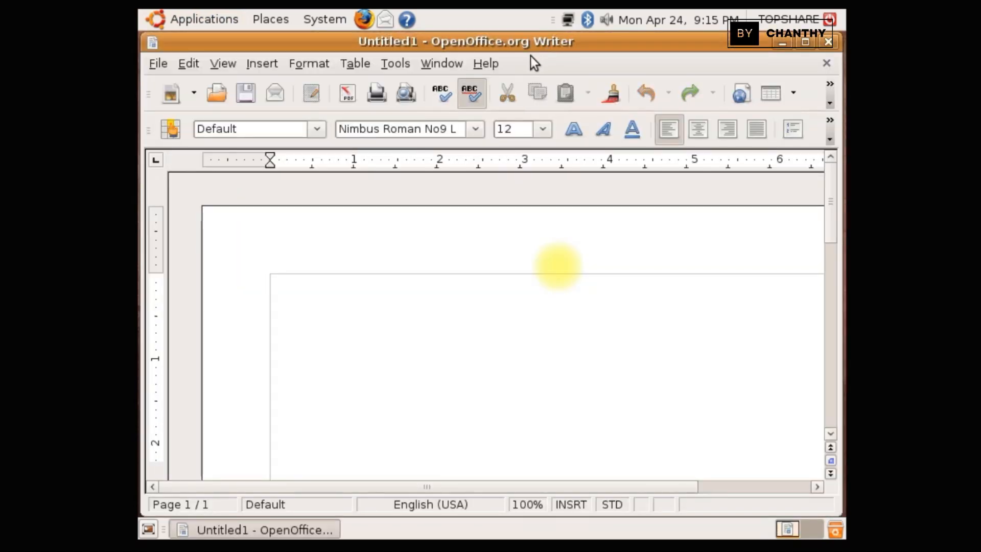
# View the About OpenOffice.org version information and close the word processor
pyautogui.click(485, 63)
pyautogui.click(518, 188)
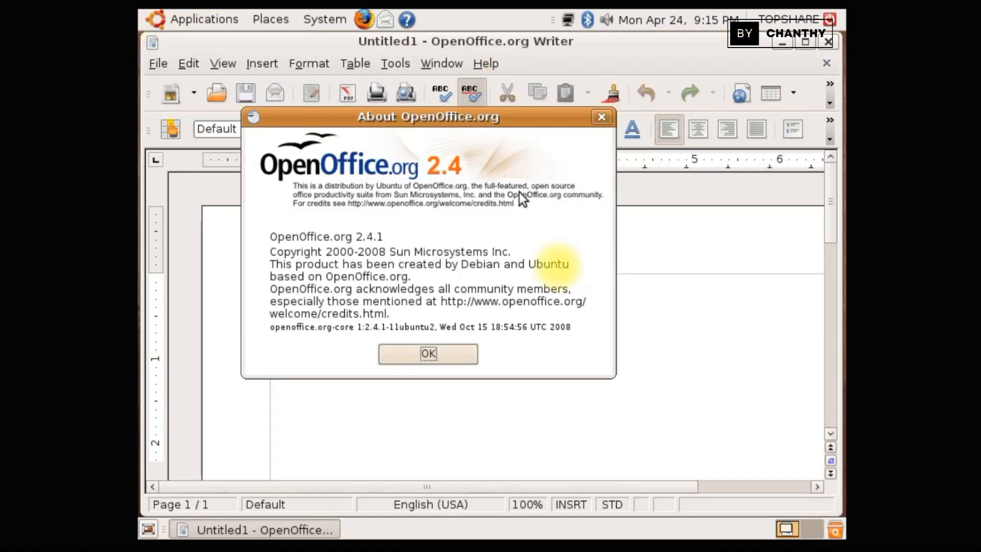
pyautogui.click(476, 360)
pyautogui.click(832, 41)
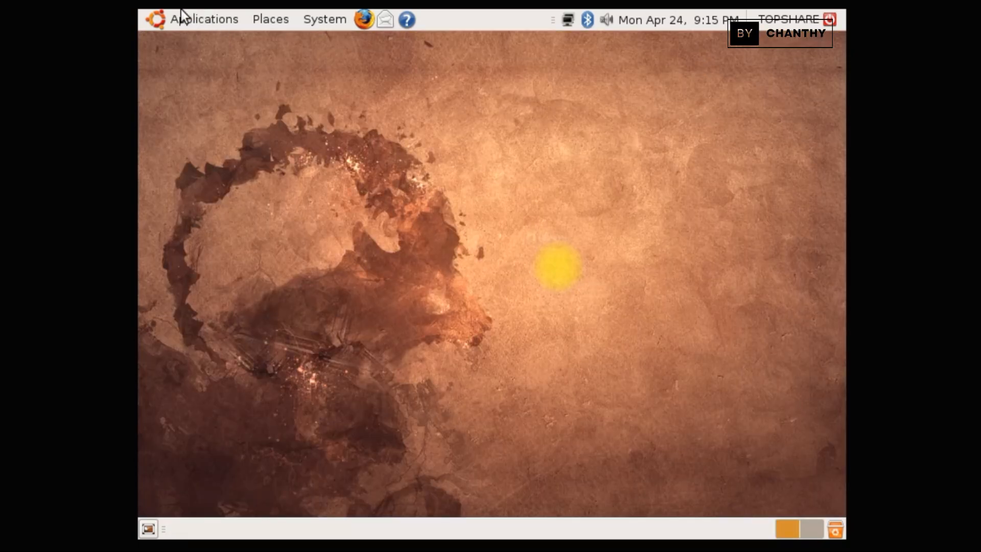
# Open the OpenOffice.org Spreadsheet application to view its blank sheet and close it
pyautogui.click(164, 16)
pyautogui.moveTo(210, 159)
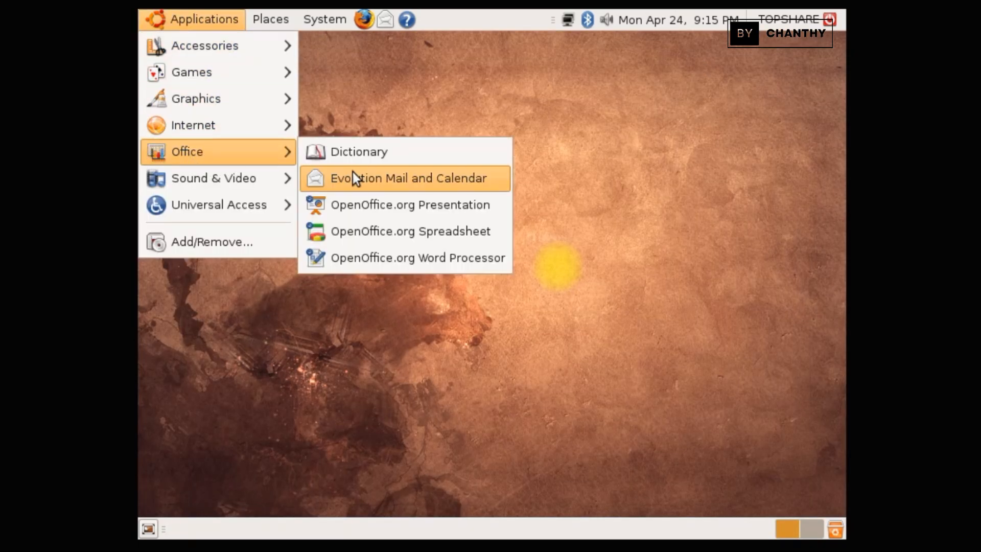
pyautogui.click(415, 227)
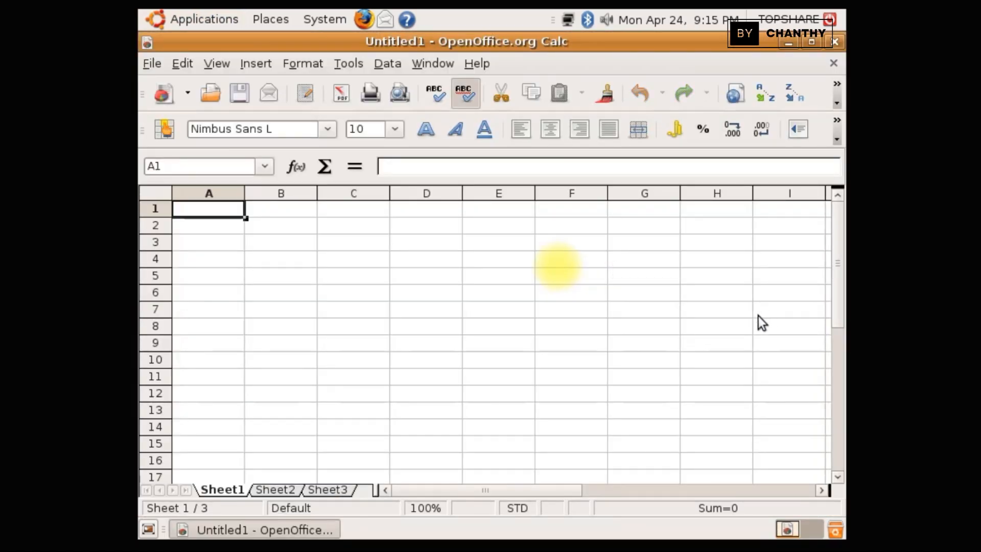
pyautogui.click(835, 42)
# Create an empty presentation in OpenOffice.org Presentation with the wizard's default options, and close it
pyautogui.click(159, 19)
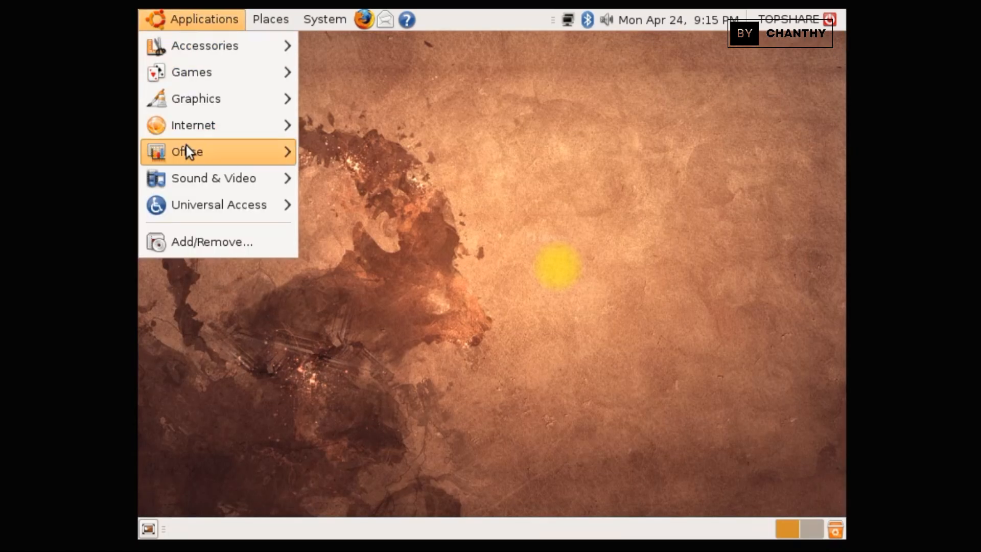
pyautogui.moveTo(235, 163)
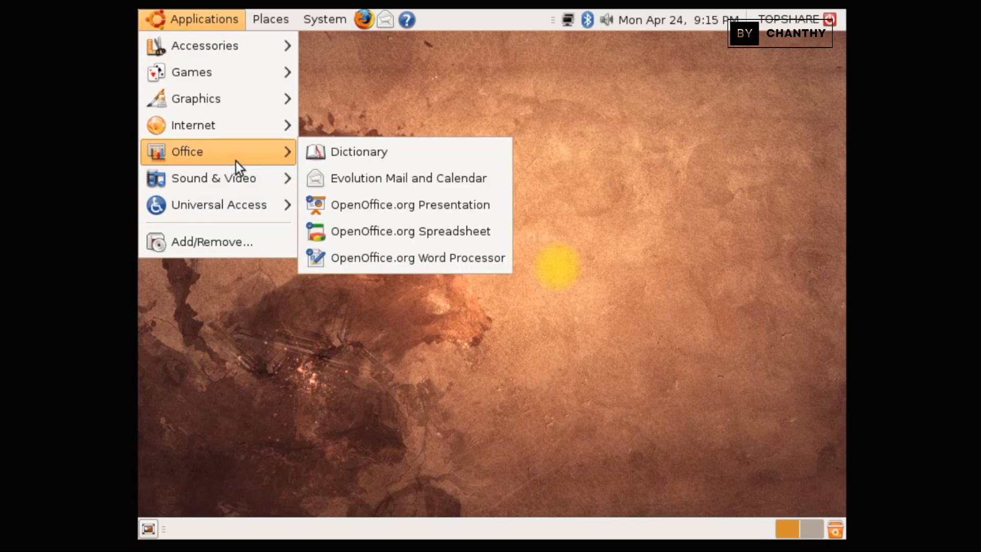
pyautogui.click(431, 204)
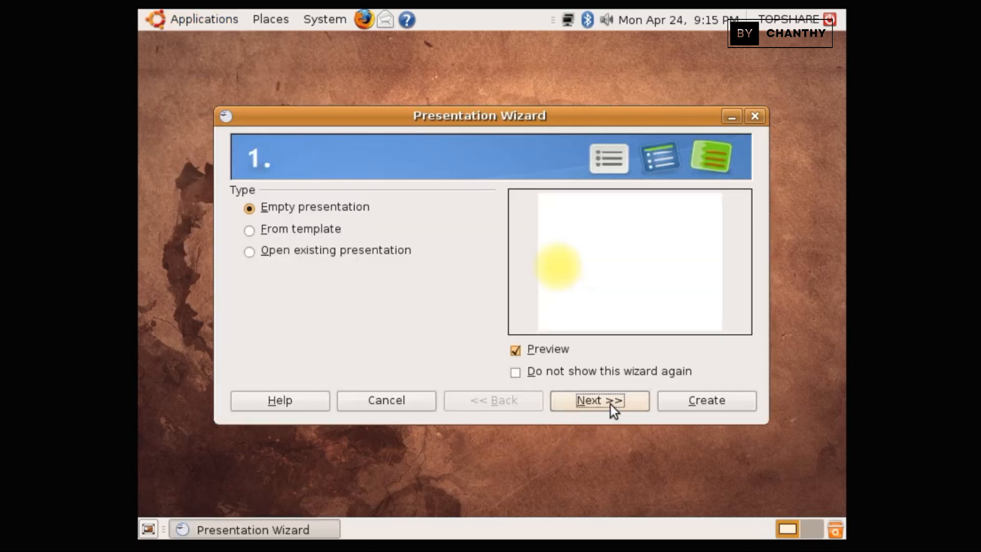
pyautogui.click(610, 403)
pyautogui.click(610, 403)
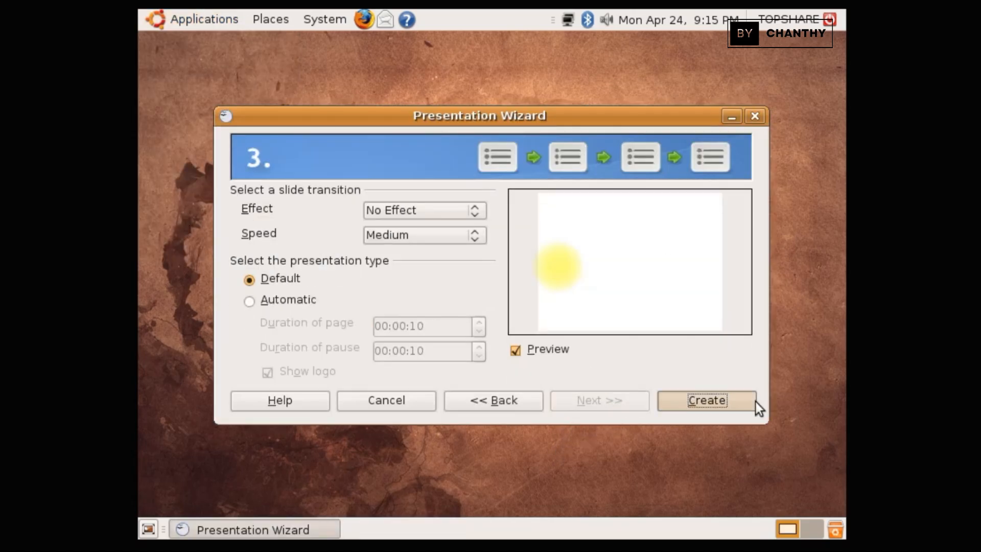
pyautogui.click(755, 402)
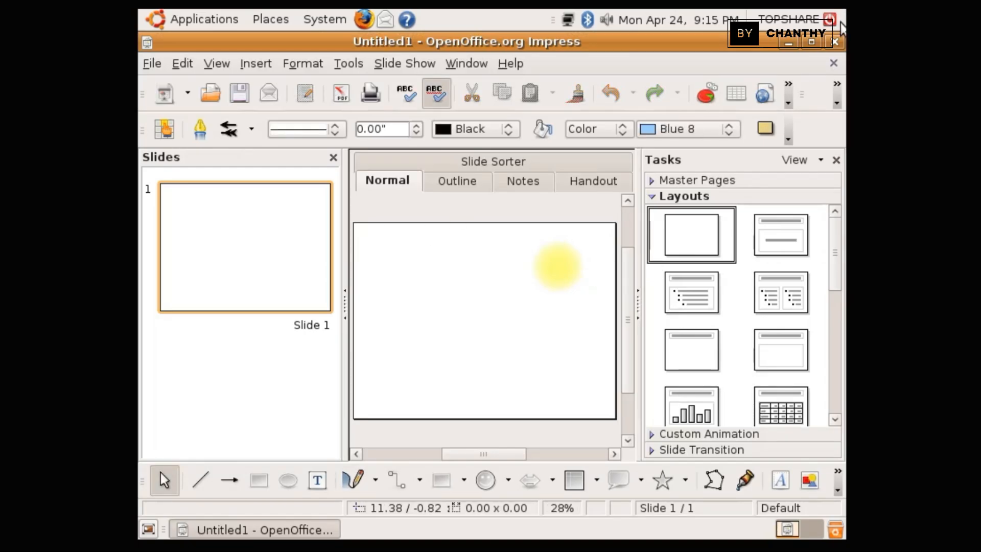
pyautogui.click(835, 42)
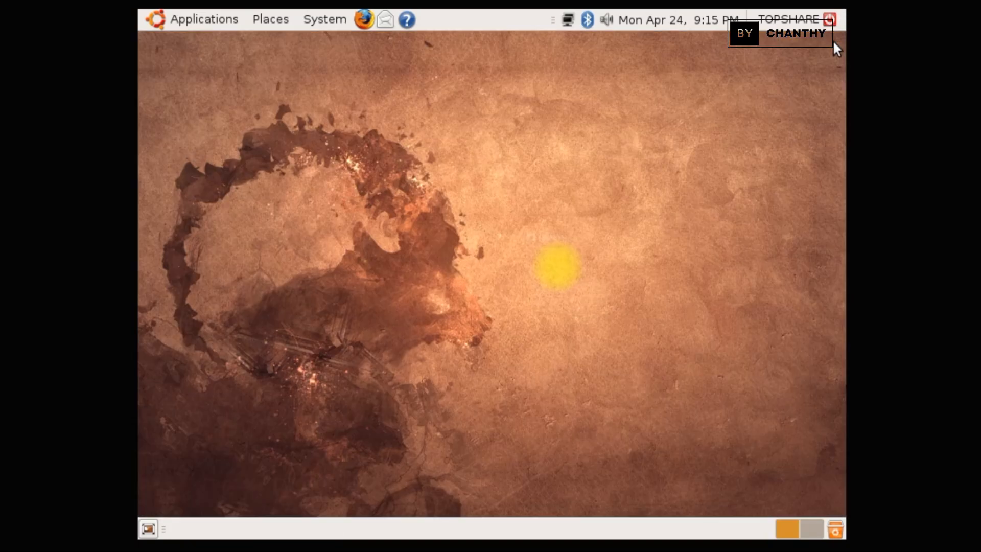
# Open the Movie Player, check its version in the About Totem Movie Player information, and close it
pyautogui.click(149, 20)
pyautogui.moveTo(222, 185)
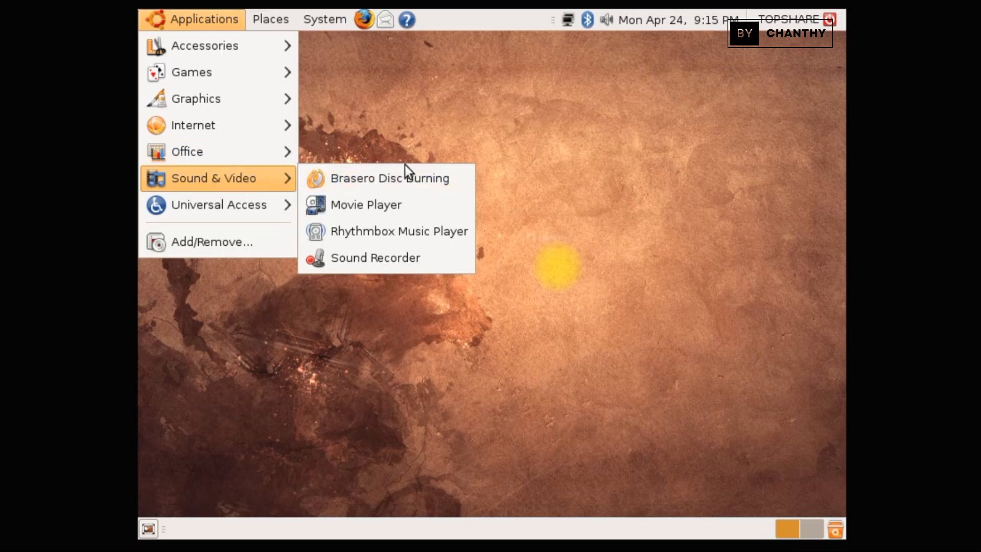
pyautogui.click(422, 197)
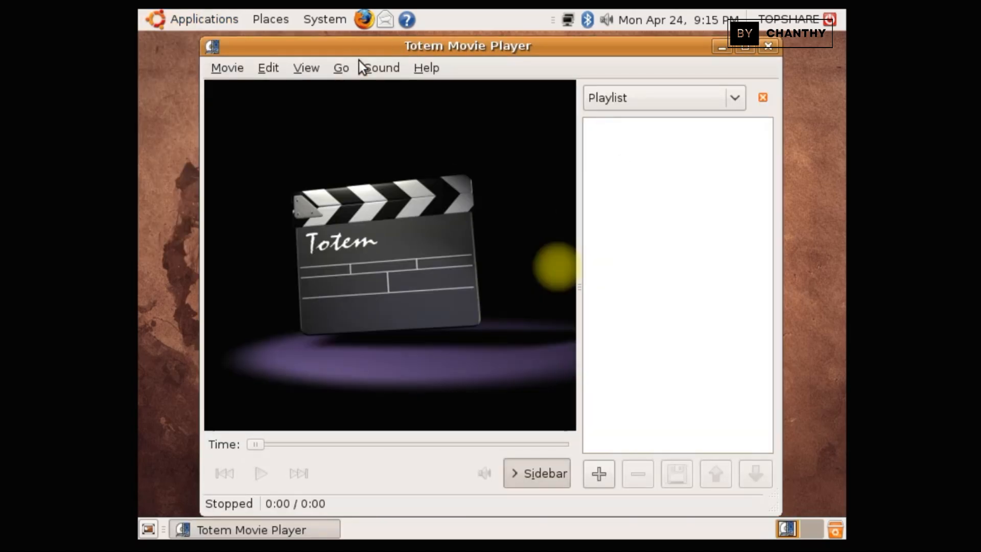
pyautogui.click(421, 71)
pyautogui.click(471, 191)
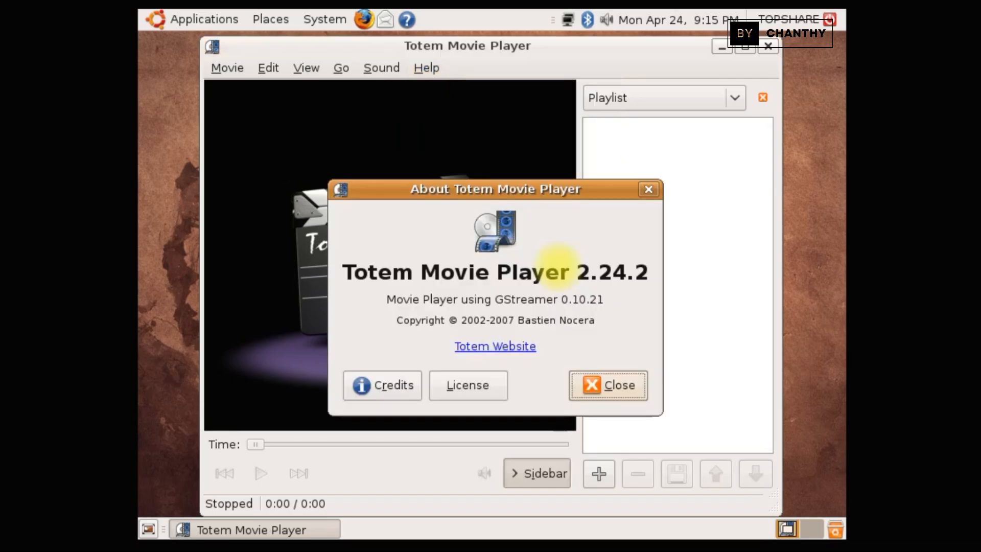
pyautogui.click(652, 191)
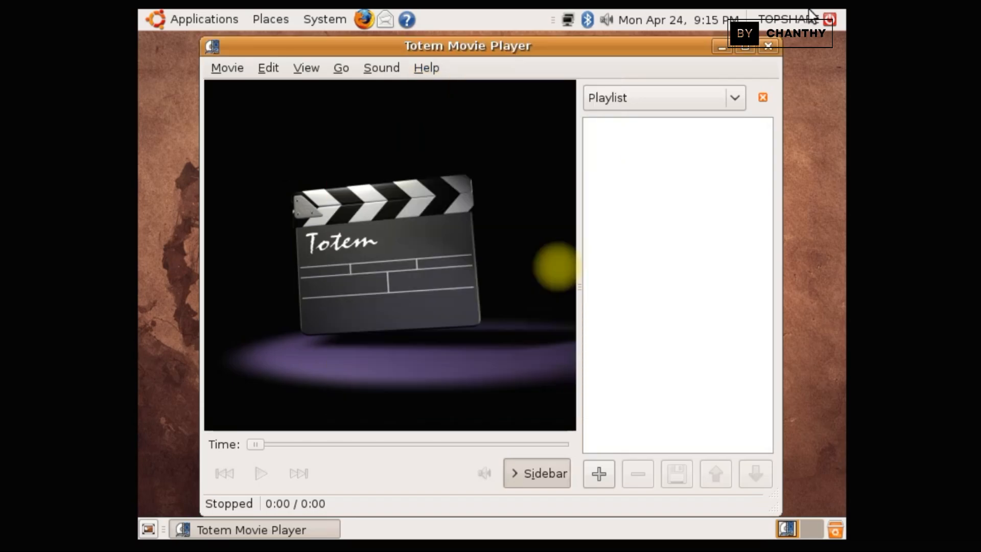
pyautogui.click(774, 47)
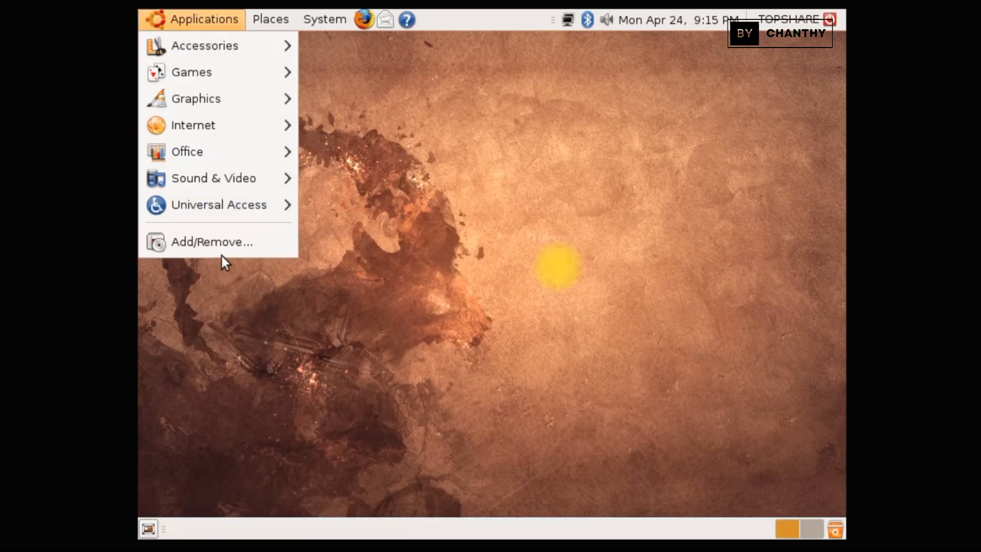
# Open Add/Remove Applications, dismiss the outdated-list notice without reloading, look through the application list to its end, and close it
pyautogui.moveTo(256, 176)
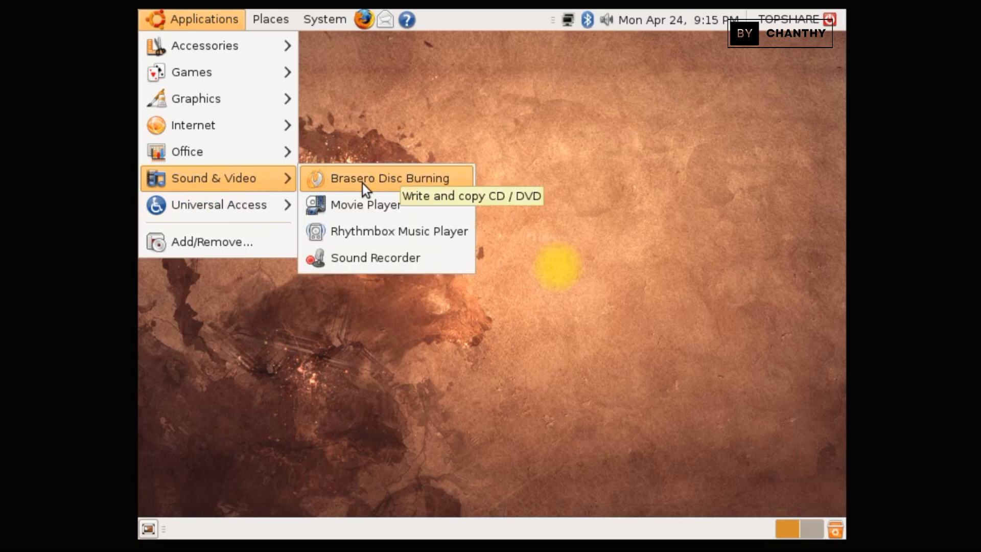
pyautogui.moveTo(243, 204)
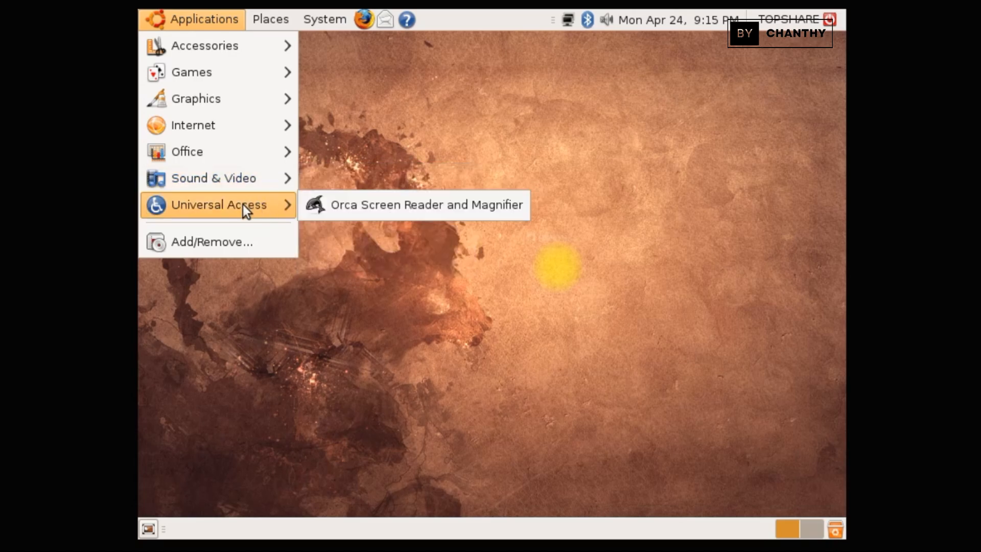
pyautogui.click(231, 249)
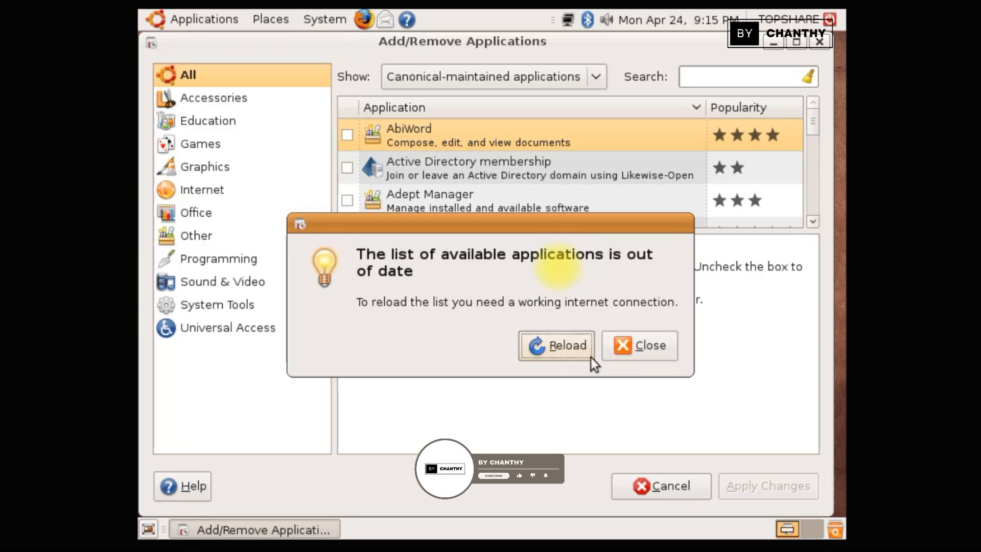
pyautogui.click(590, 357)
pyautogui.click(623, 368)
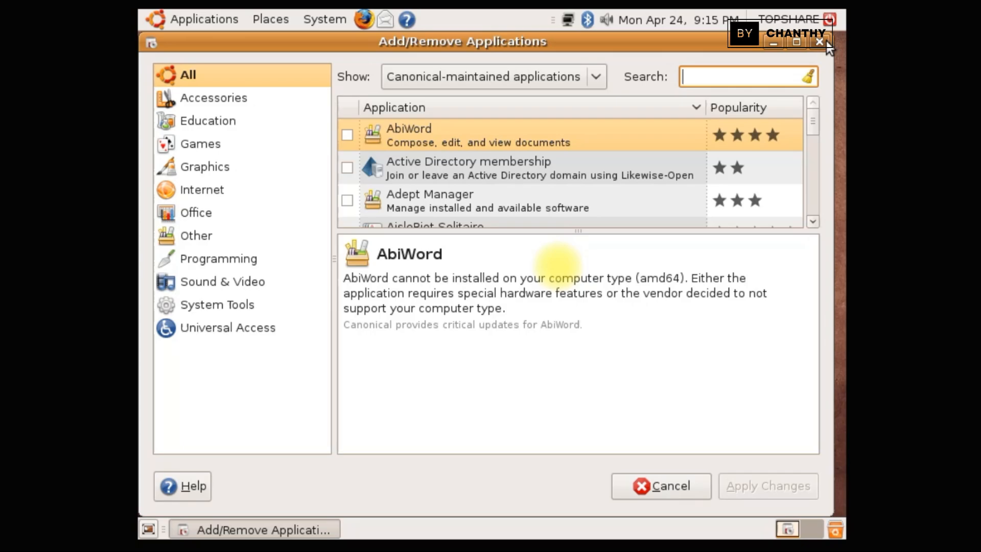
pyautogui.moveTo(812, 124); pyautogui.dragTo(790, 200)
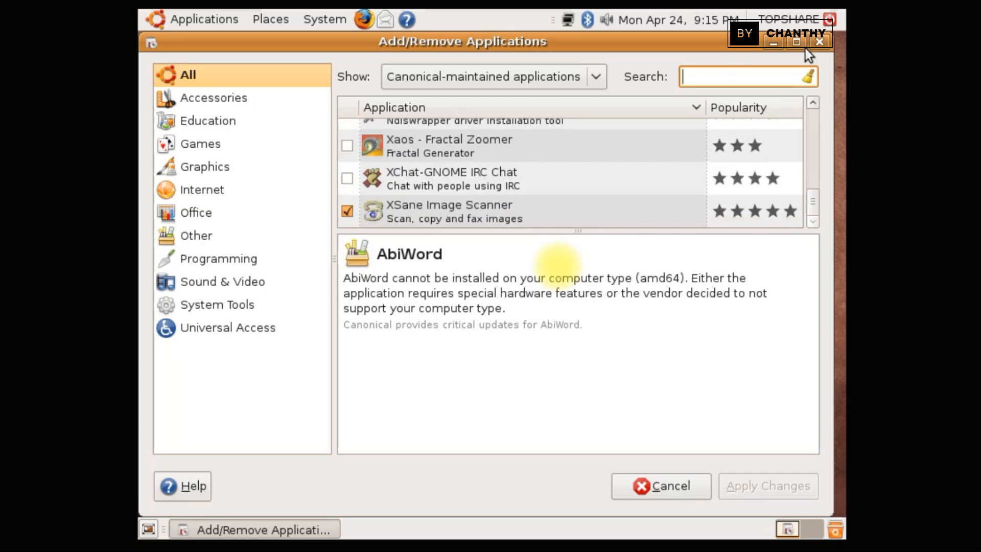
pyautogui.click(819, 43)
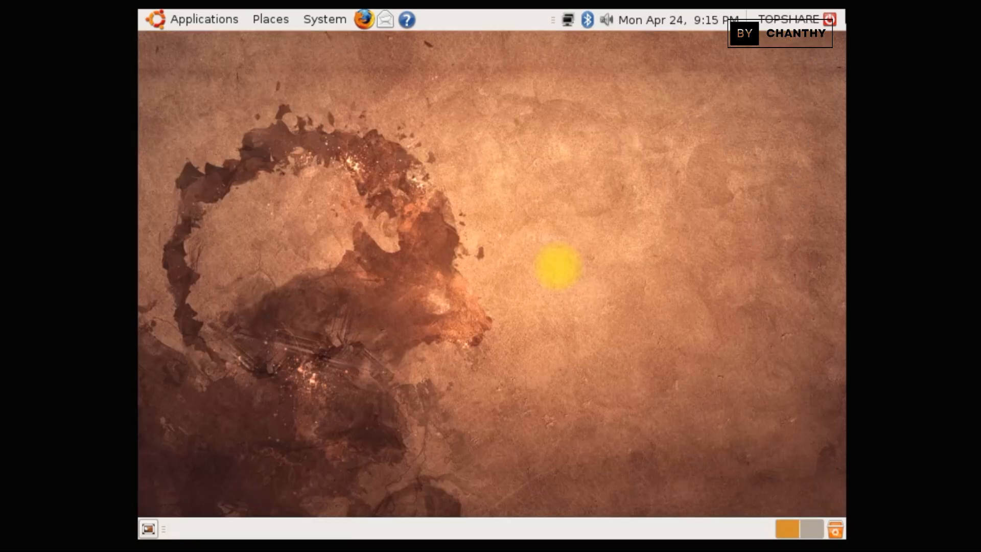